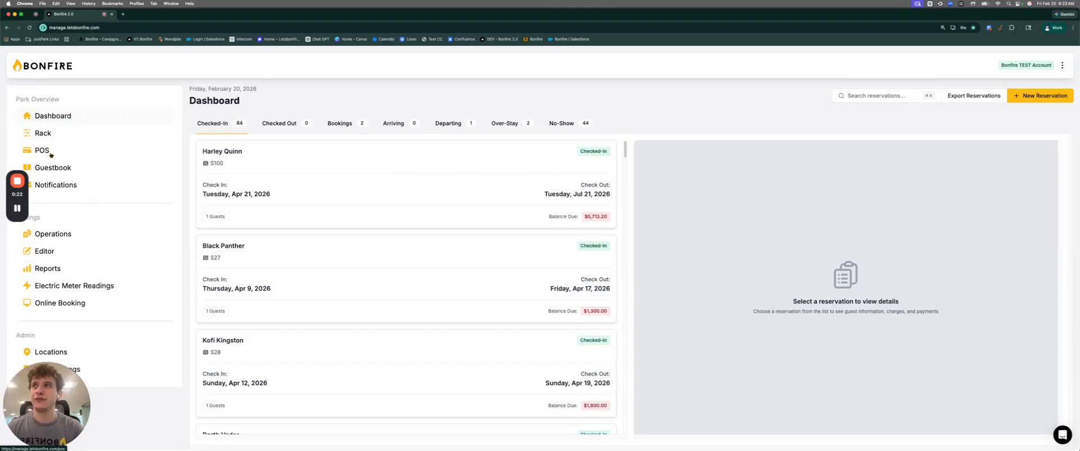
- Open the point-of-sale page and look through the full catalogue of items
click(43, 153)
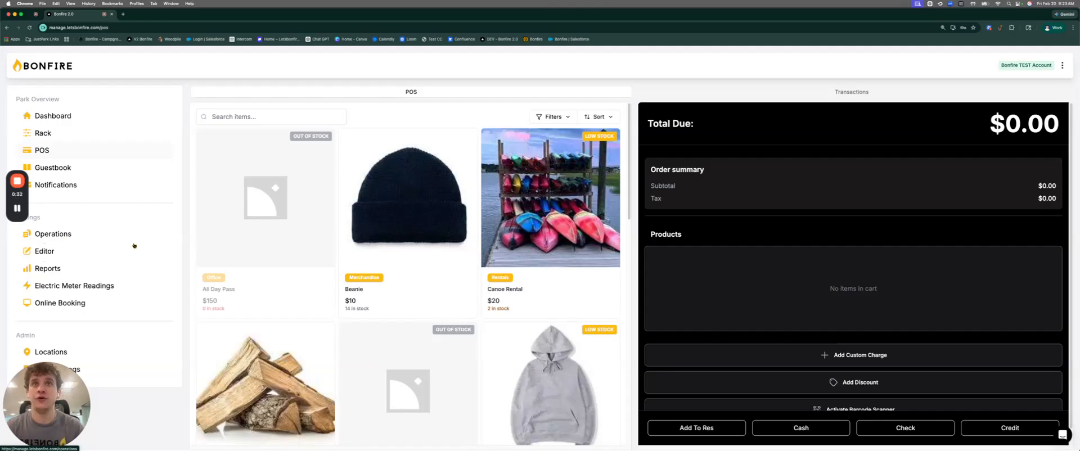
scroll(388, 242, down, 10)
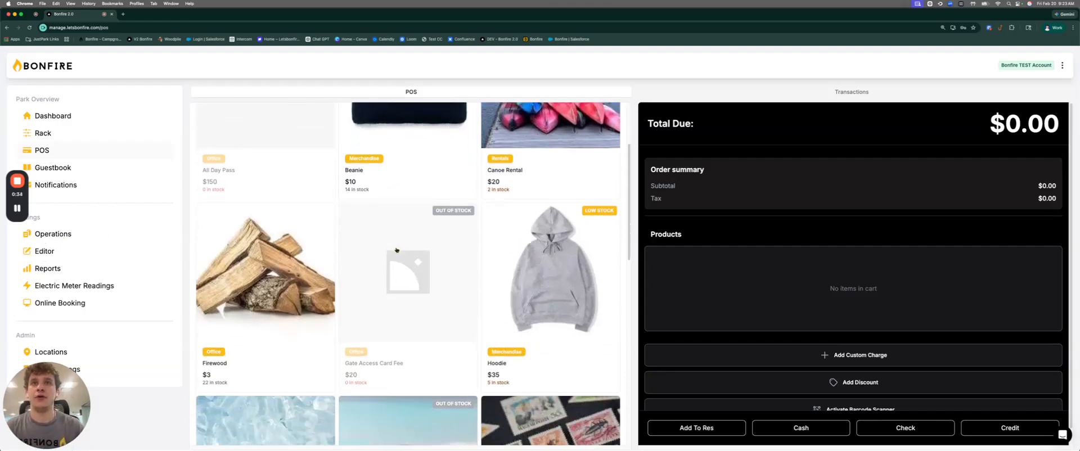
scroll(397, 250, down, 3)
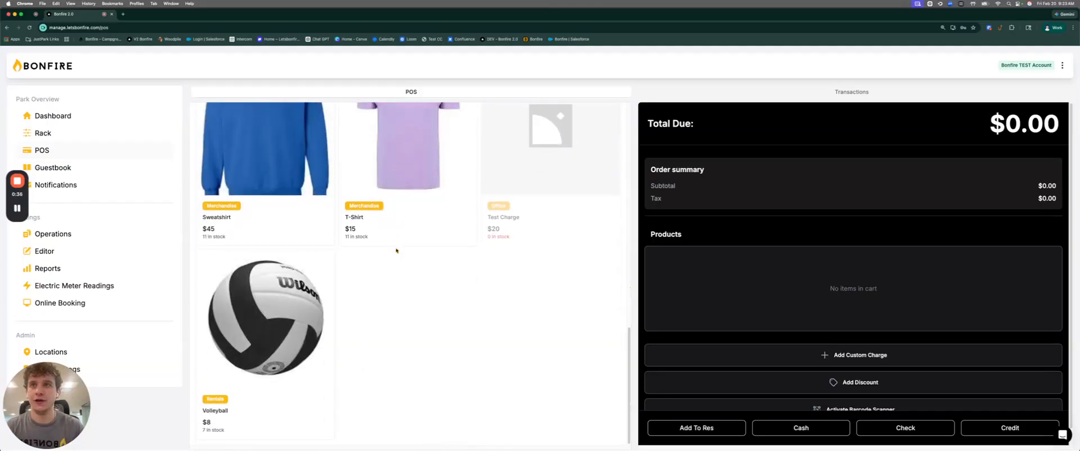
scroll(397, 250, up, 10)
scroll(397, 250, up, 5)
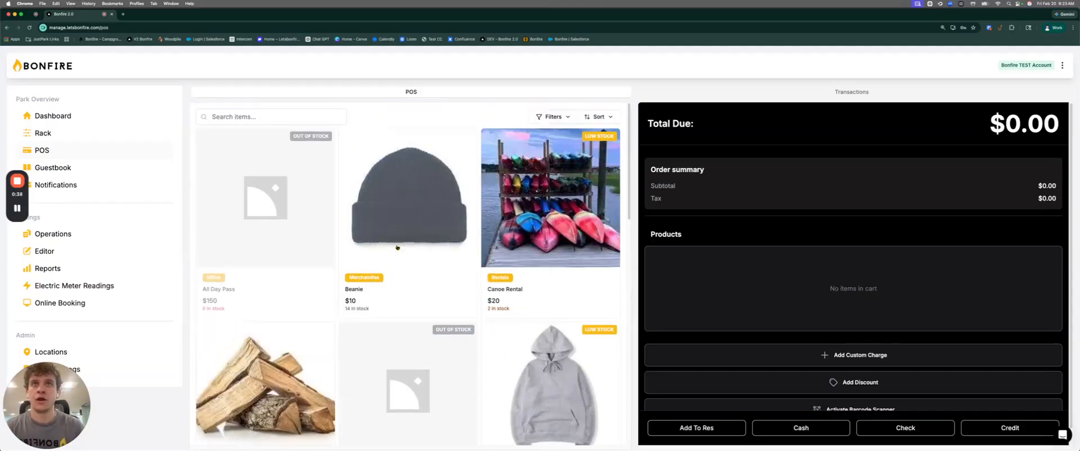
- Search the items for "bean" and clear the search again
click(292, 115)
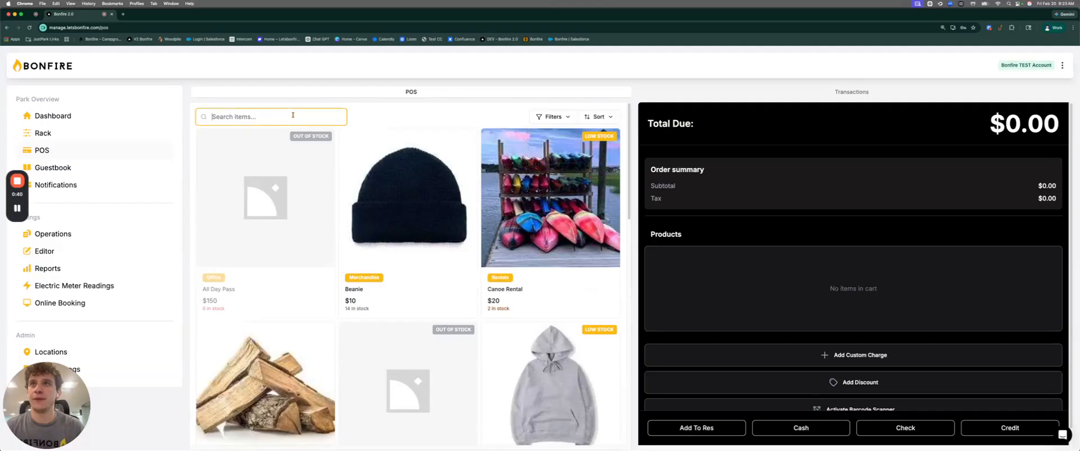
text(bean)
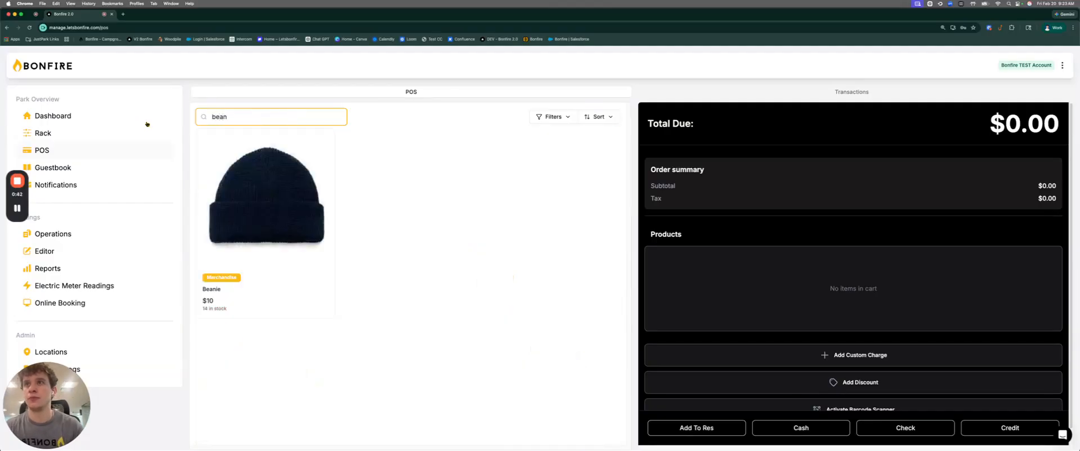
key(BackSpace)
key(BackSpace)
key(BackSpace)
key(BackSpace)
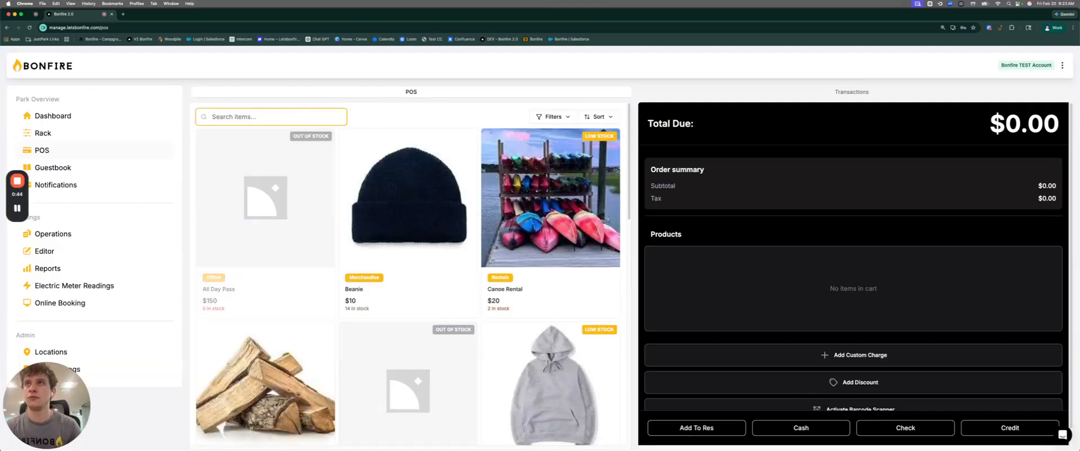
- Filter the items by the Merchandise category and remove that filter again
click(553, 117)
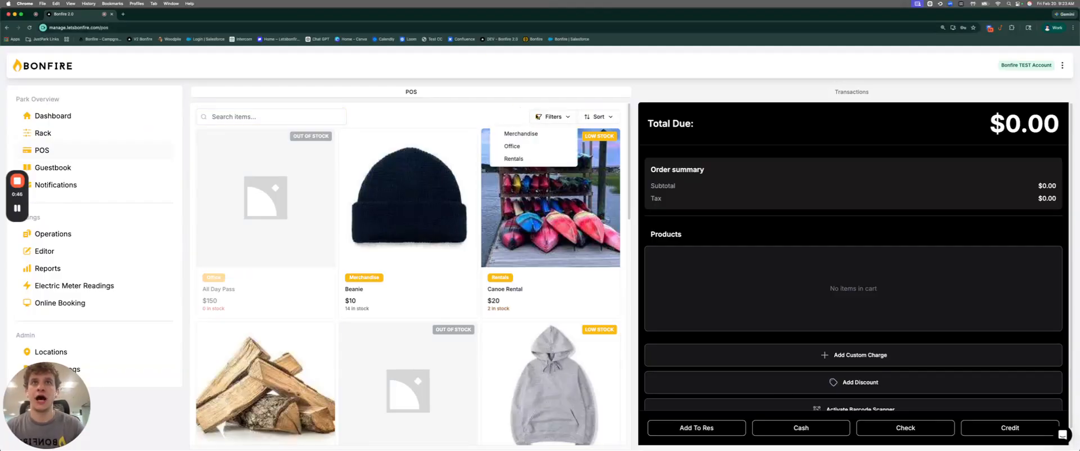
click(522, 135)
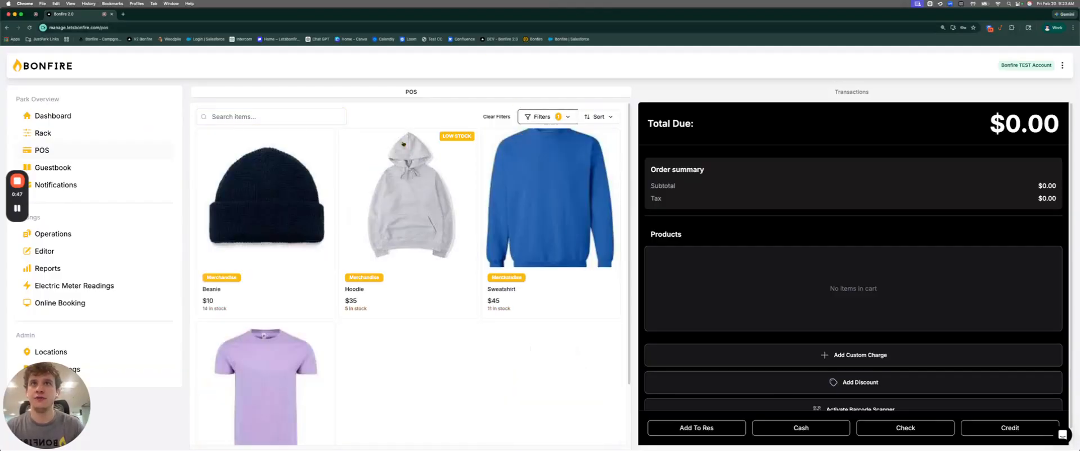
click(538, 119)
click(540, 133)
- Filter the items by the Office category, look through them, and remove the filter
click(542, 121)
click(502, 147)
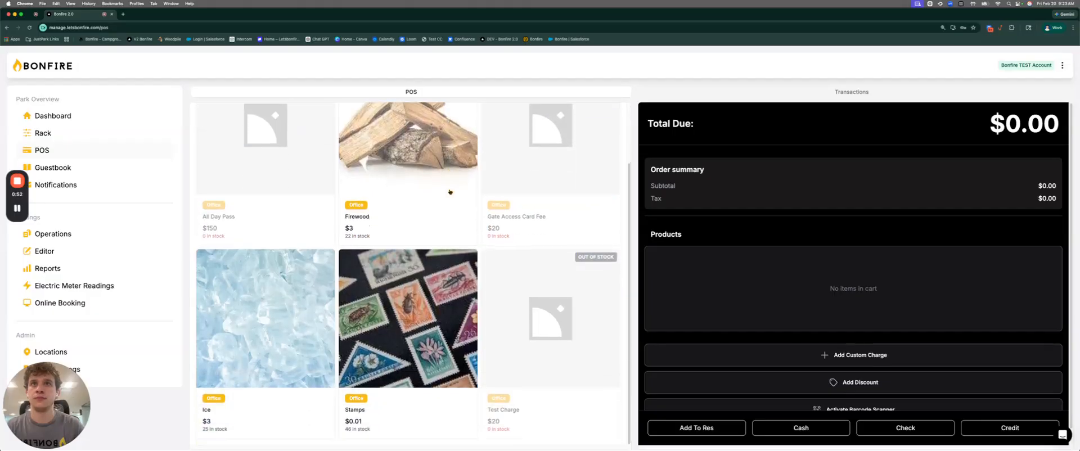
click(540, 116)
click(515, 147)
click(569, 119)
- Review the available sort options for the item list without choosing one
click(608, 115)
click(601, 118)
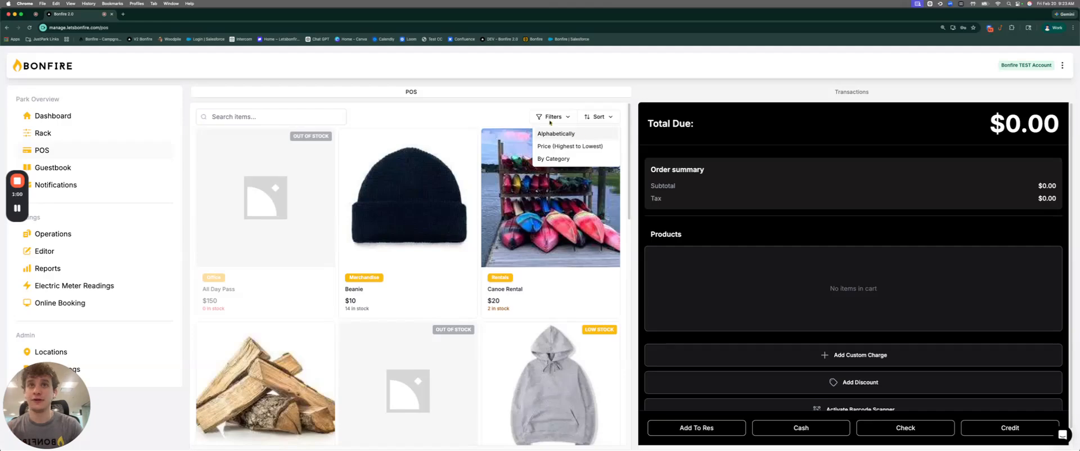
click(514, 108)
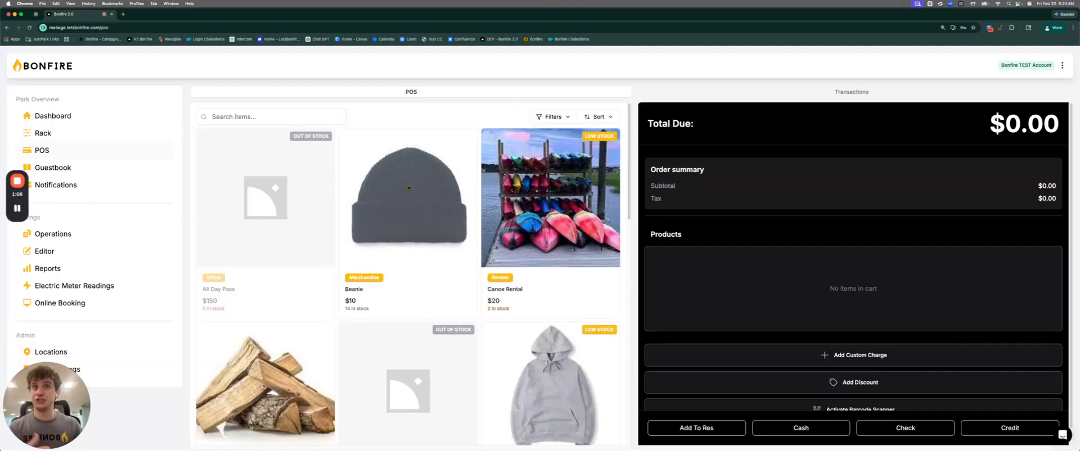
- Add one Beanie, one Firewood, one Hoodie and one Ice to the cart
click(409, 187)
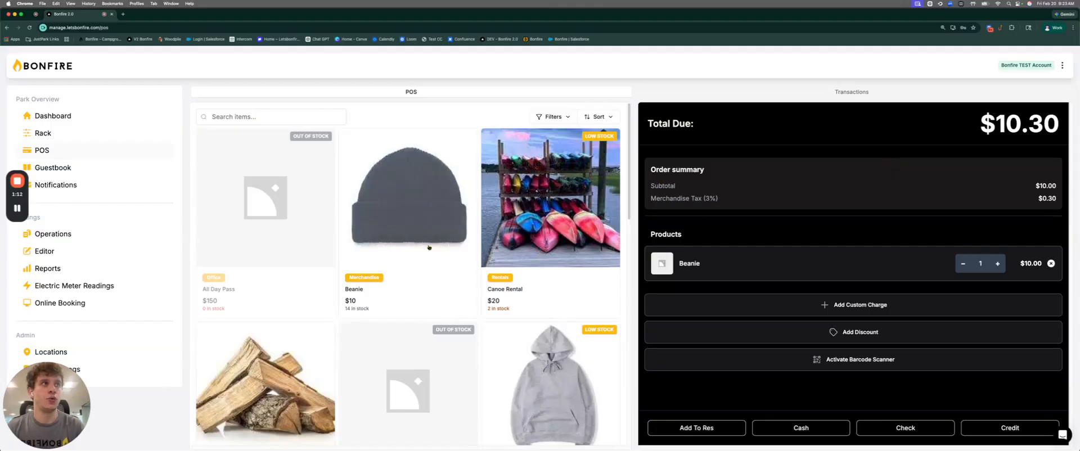
scroll(344, 266, down, 1)
click(294, 328)
click(536, 308)
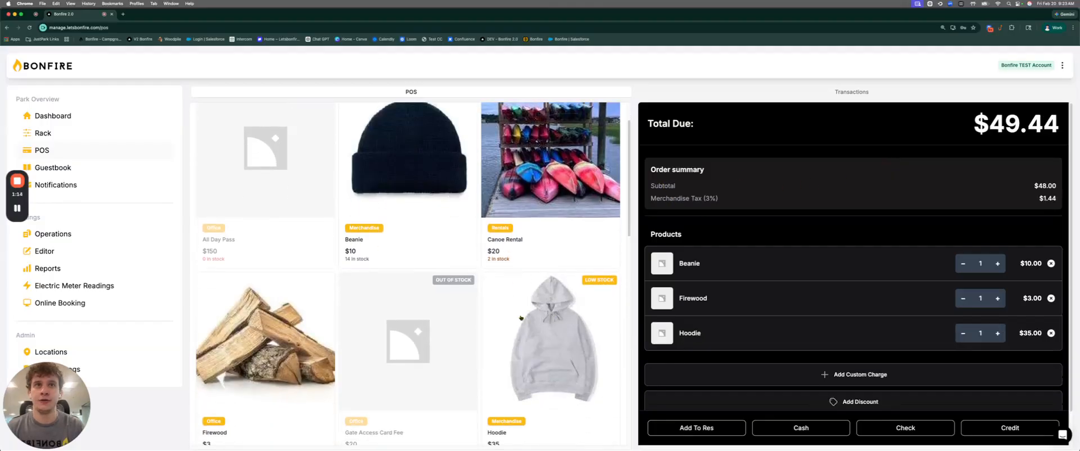
scroll(352, 270, down, 5)
click(220, 303)
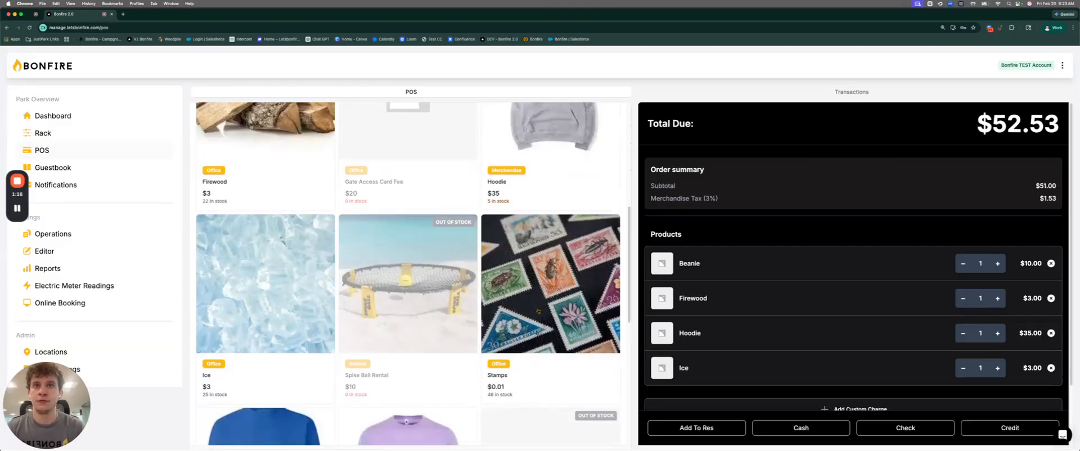
- Review the custom charge form with its amount and charge name fields, and close it without adding a charge
scroll(220, 303, up, 10)
scroll(863, 303, down, 2)
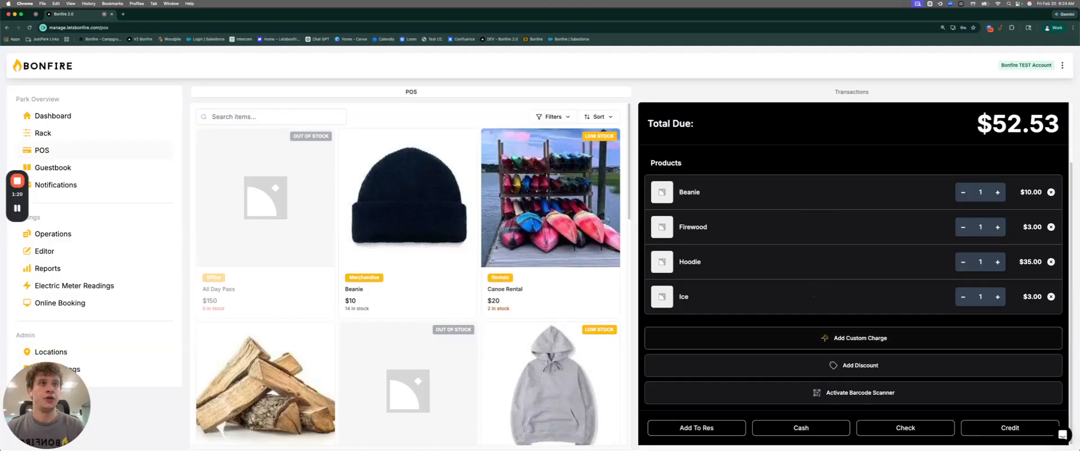
click(861, 339)
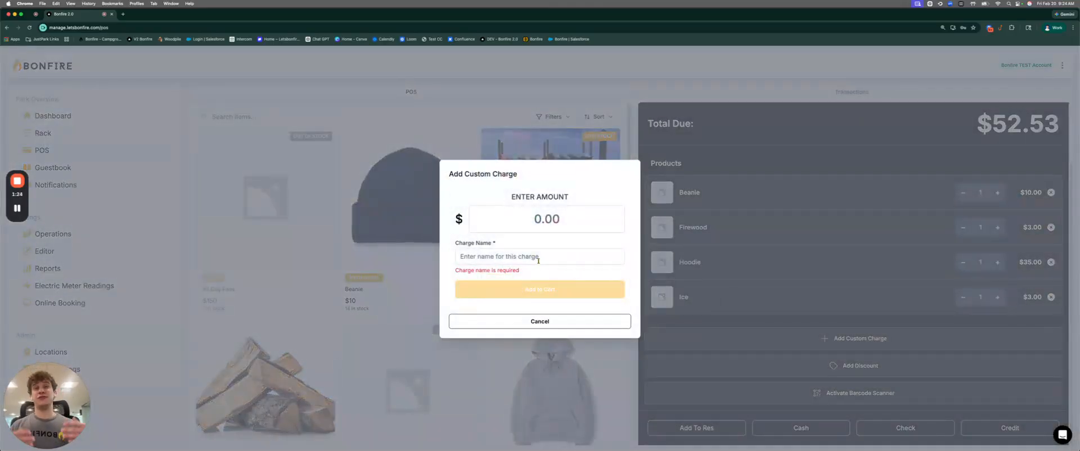
click(540, 321)
- Preview the TEST discount on the cart with merchandise taxes included, and cancel without applying it
click(821, 365)
click(540, 263)
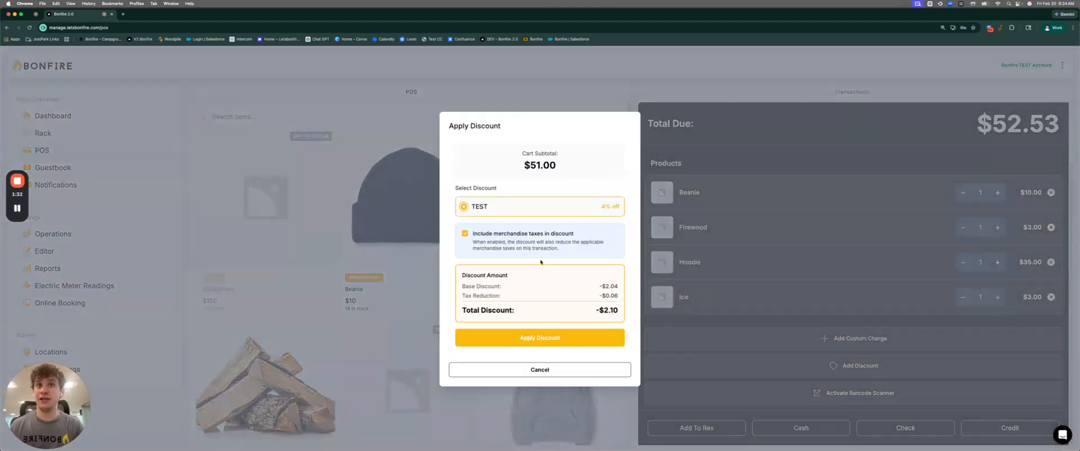
click(540, 370)
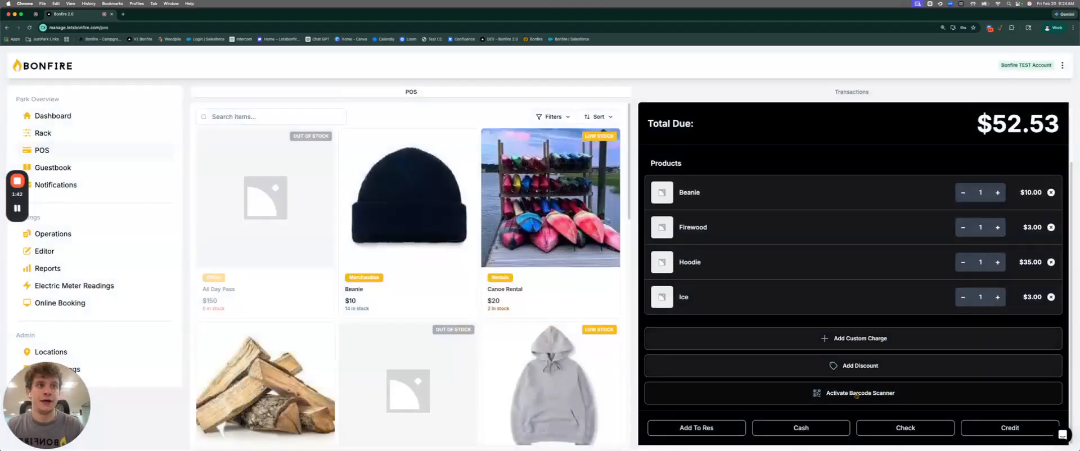
- Activate the barcode scanner for the cart and deactivate it again
click(856, 394)
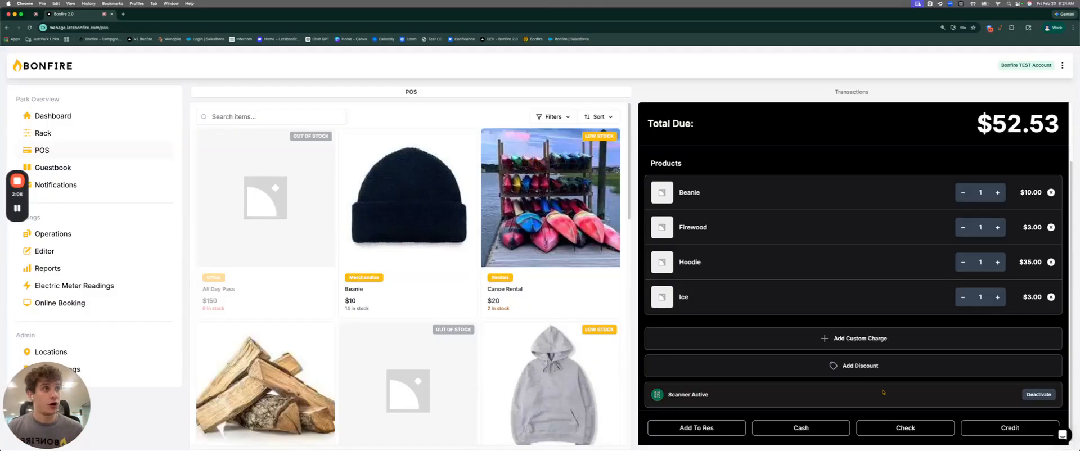
click(1038, 395)
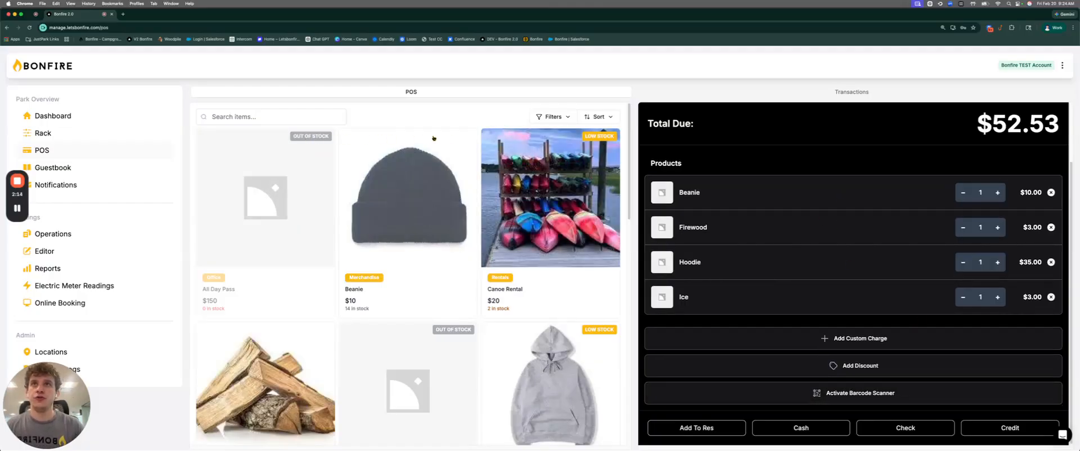
- Review the remaining stock shown for each item across the catalogue
scroll(604, 139, down, 5)
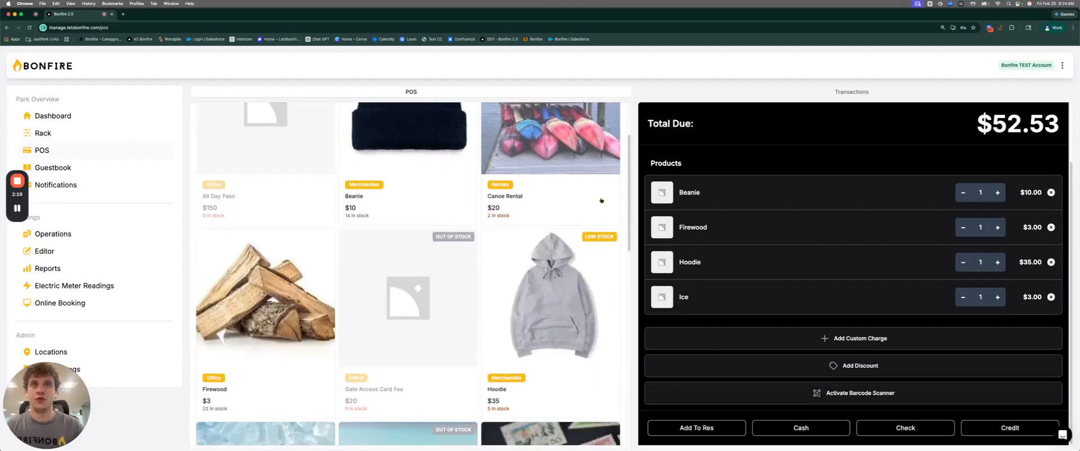
scroll(452, 261, down, 10)
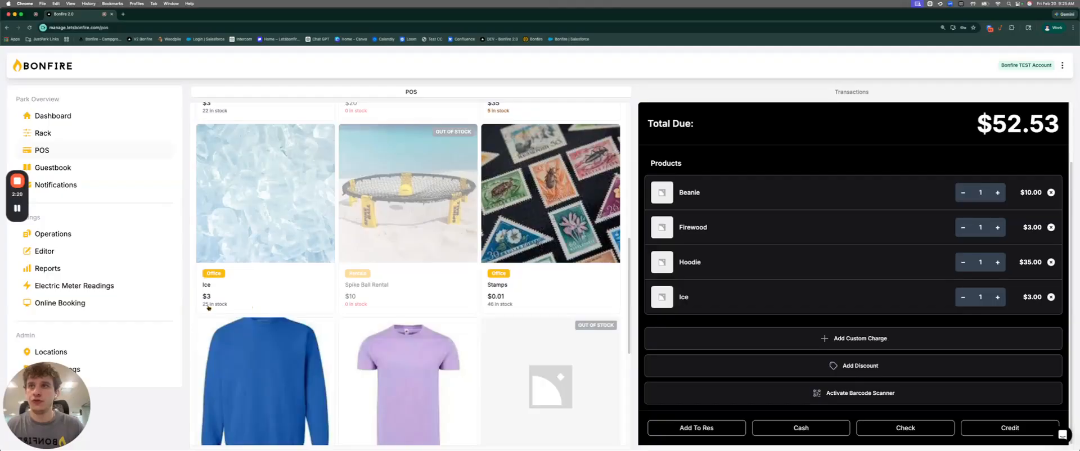
scroll(220, 315, down, 7)
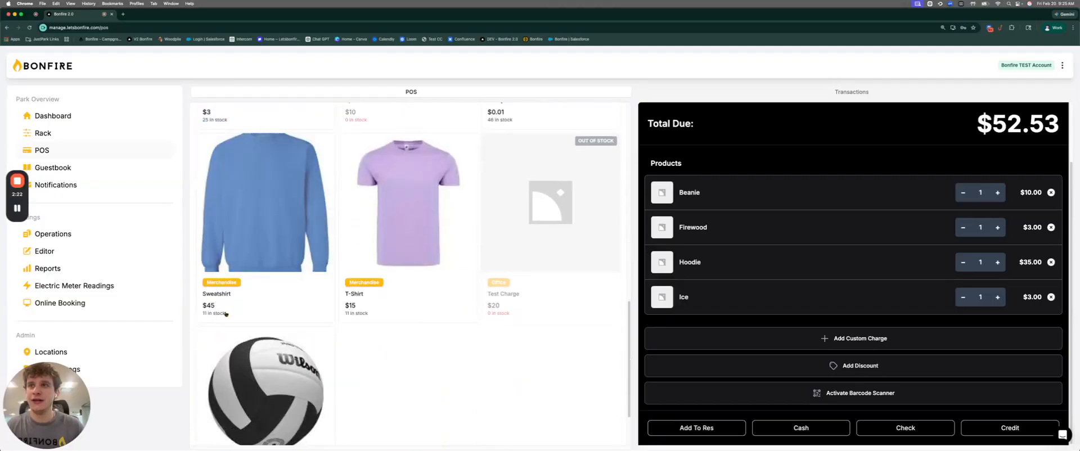
scroll(392, 320, up, 4)
scroll(393, 321, up, 15)
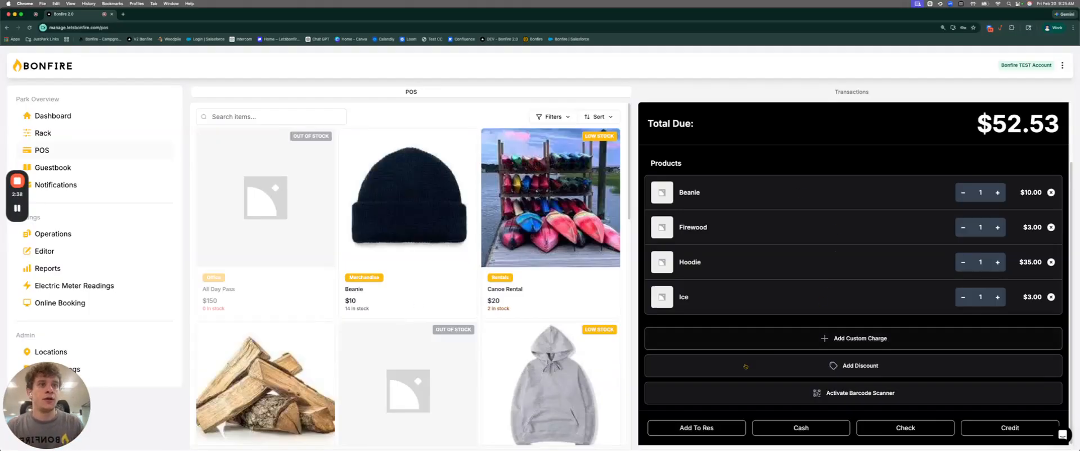
- Choose the reservation at site S32 for the cart items, review the confirmation, and cancel without adding them
click(675, 429)
scroll(524, 239, down, 10)
scroll(523, 239, down, 10)
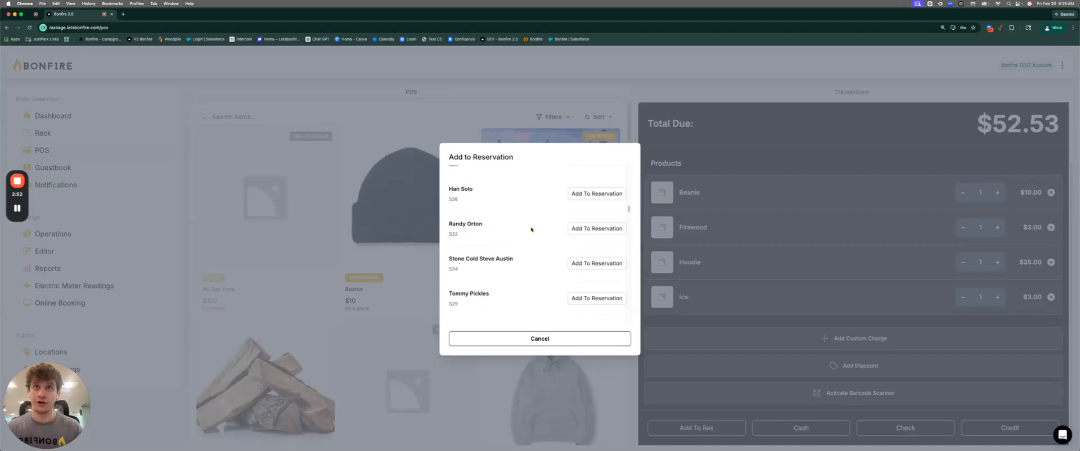
click(594, 228)
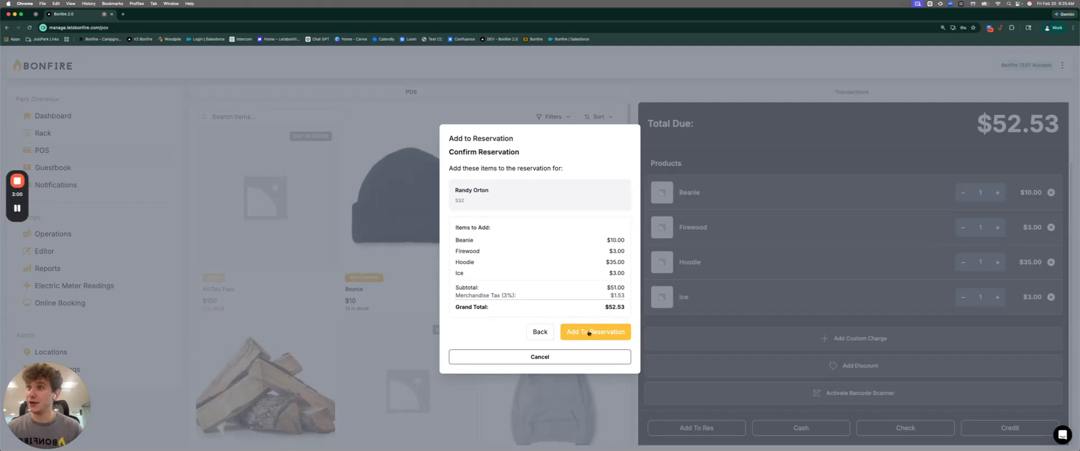
click(564, 357)
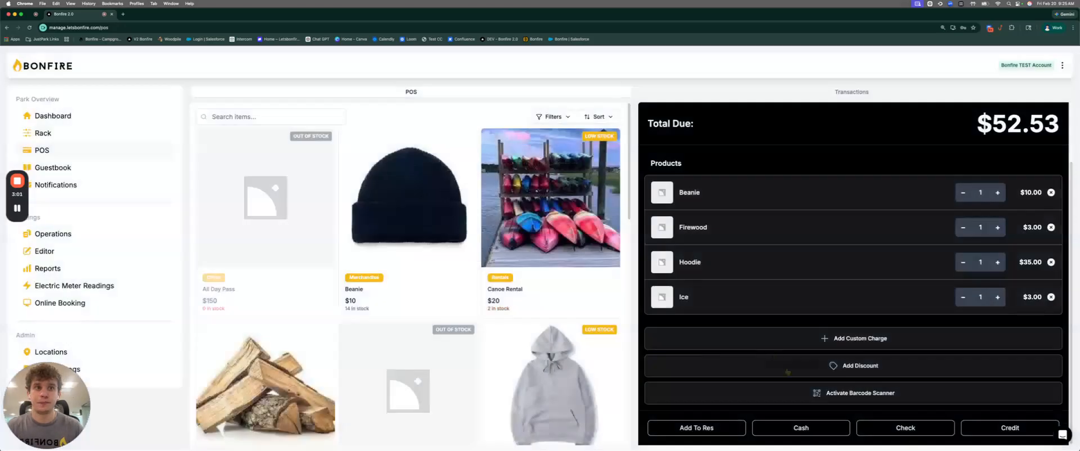
- Review the cash, check and credit card payment forms for the cart, leaving each without taking a payment
click(786, 425)
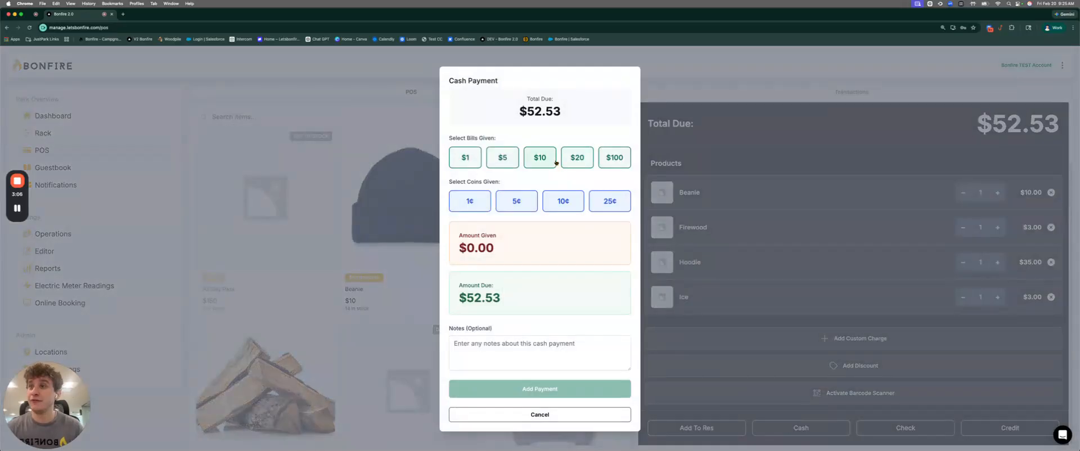
click(540, 414)
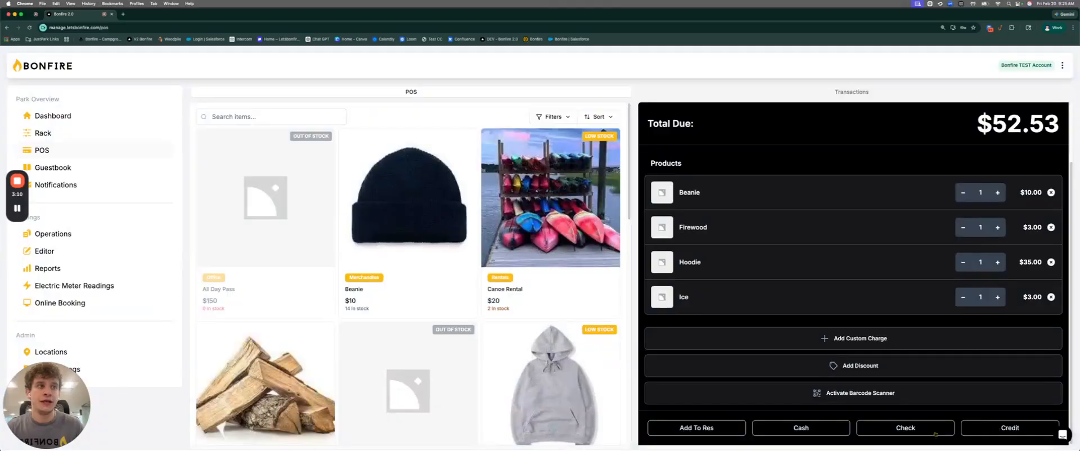
click(935, 433)
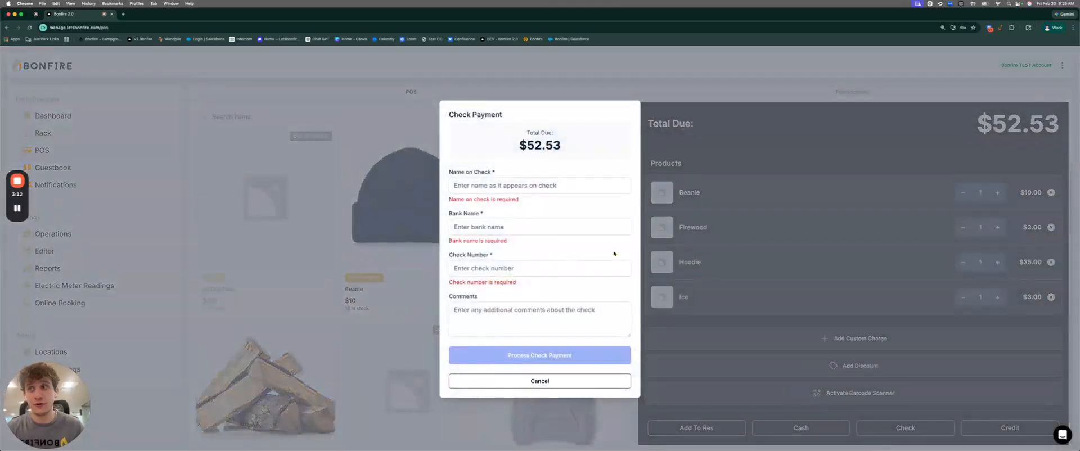
click(569, 376)
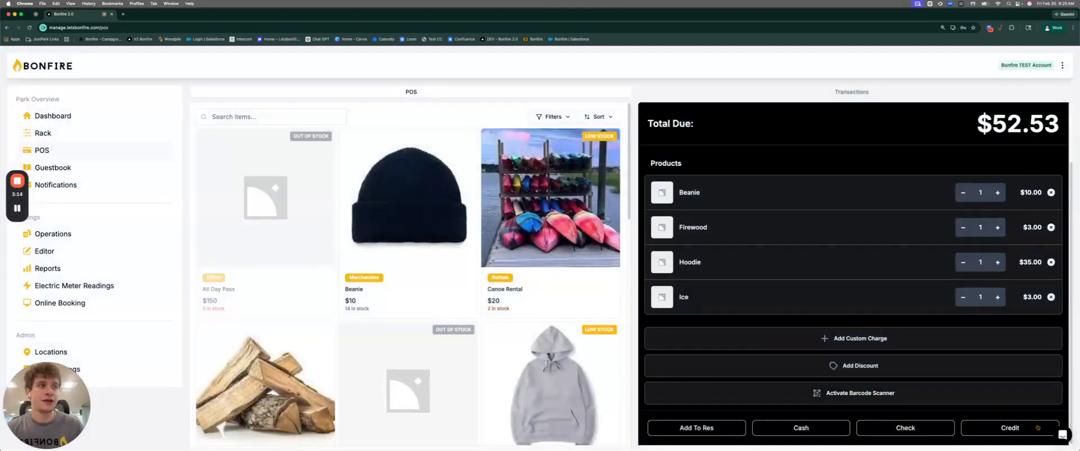
click(1042, 429)
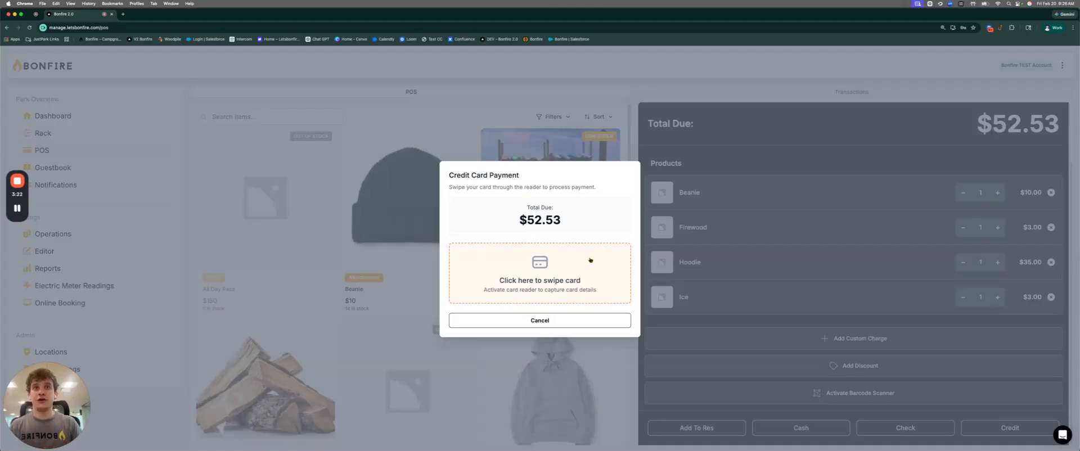
click(547, 260)
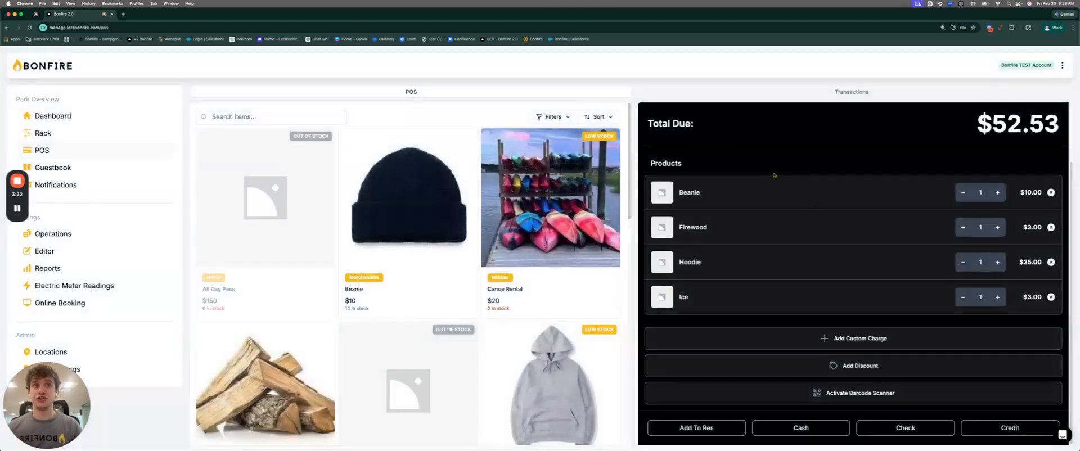
- Open the list of recent point-of-sale transactions
click(847, 93)
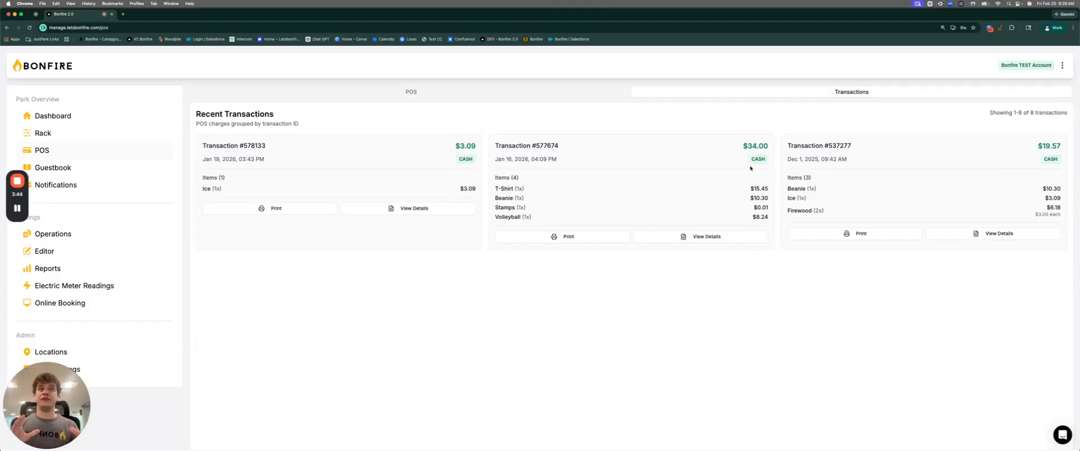
- Review the payment details of the January 19 cash sale, close them, and return to the point-of-sale item catalogue
click(443, 206)
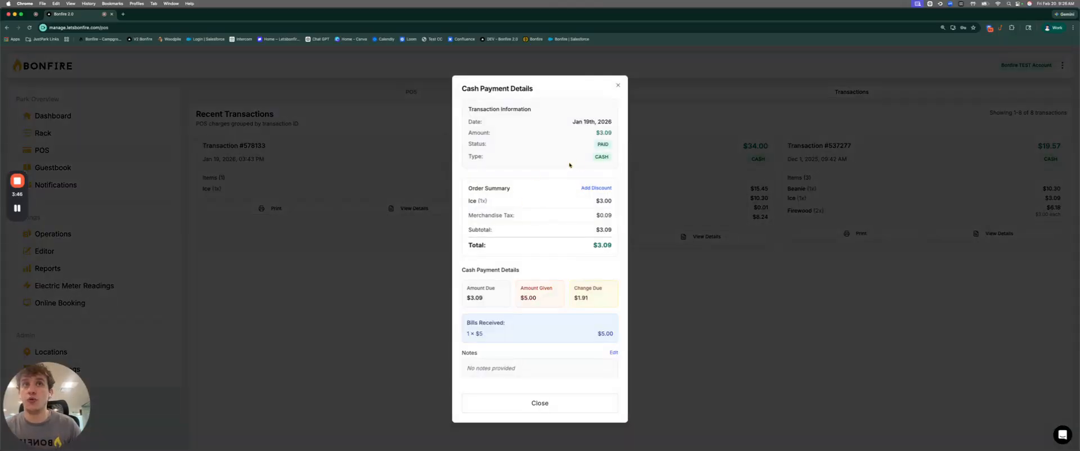
click(512, 409)
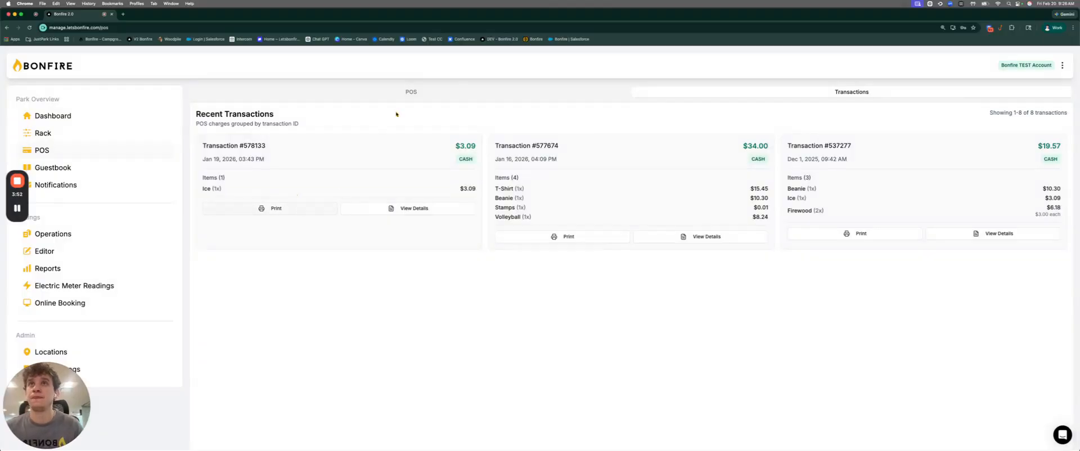
click(411, 91)
scroll(504, 274, down, 5)
scroll(504, 274, down, 4)
scroll(540, 256, up, 10)
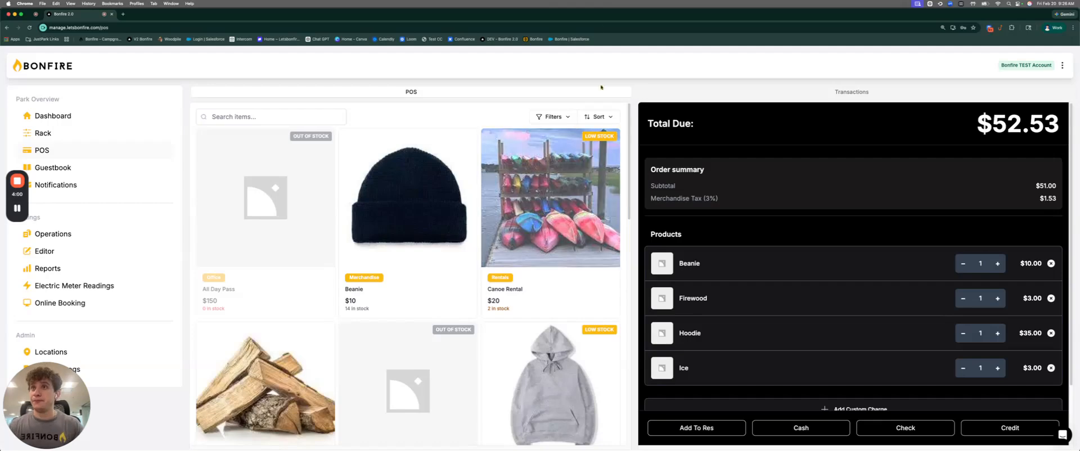
- Open the Operations settings and look through the POS items listed under each category
click(80, 233)
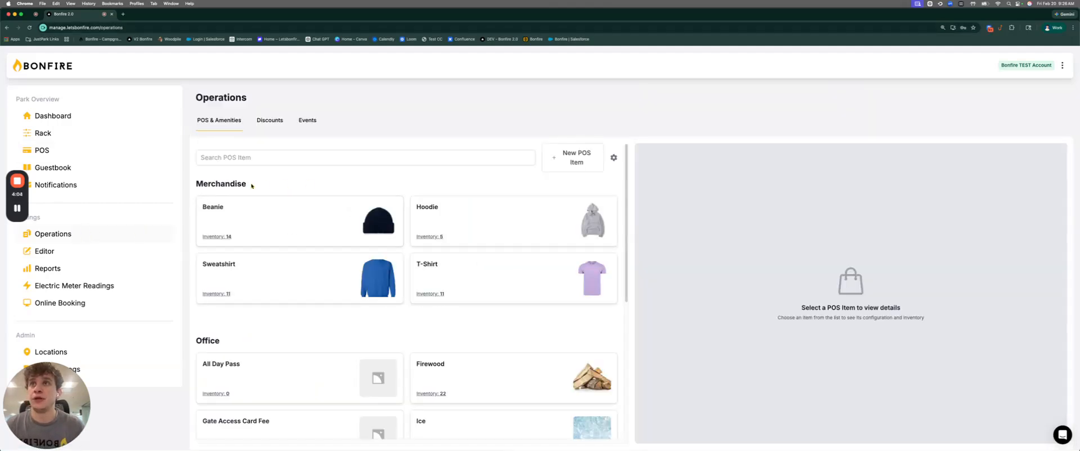
scroll(250, 186, down, 3)
scroll(250, 187, down, 3)
scroll(250, 186, up, 5)
scroll(249, 187, up, 1)
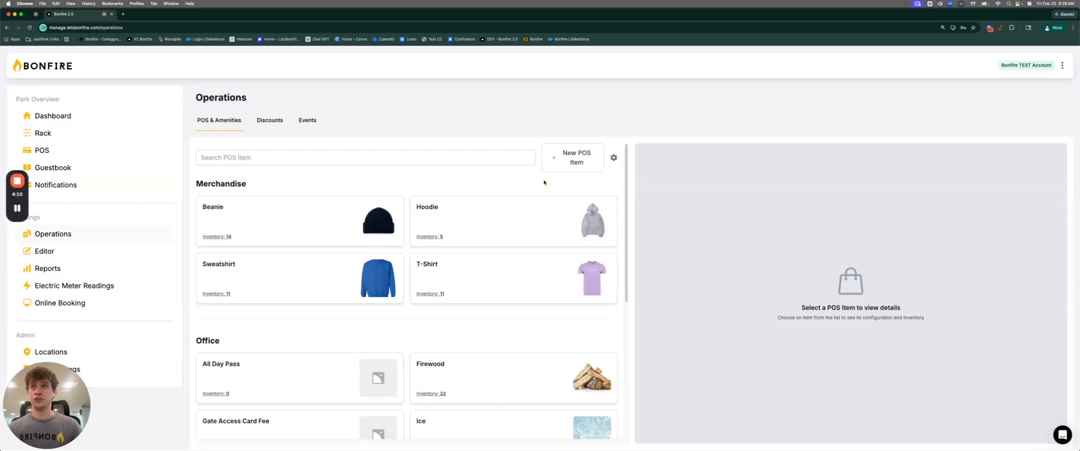
- Add a POS category named Test, save it, and check its section in the item list
click(614, 158)
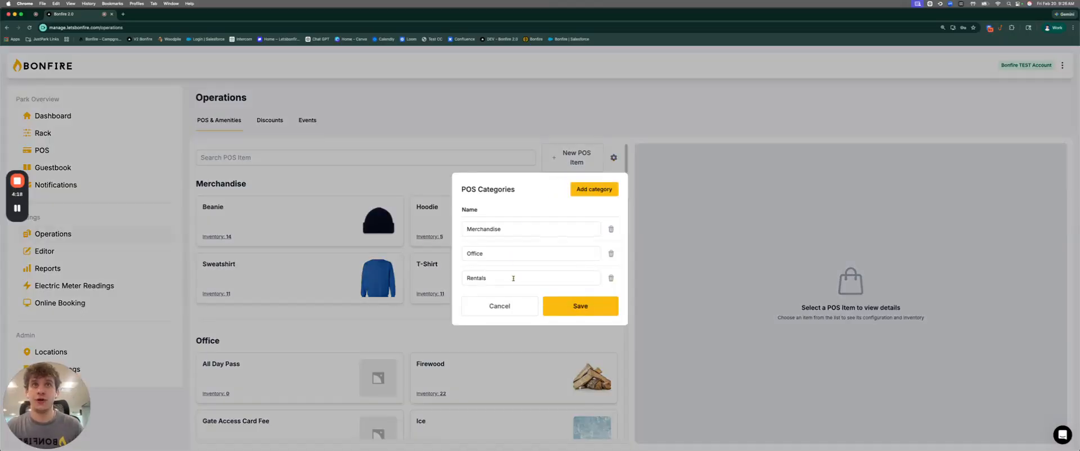
click(602, 188)
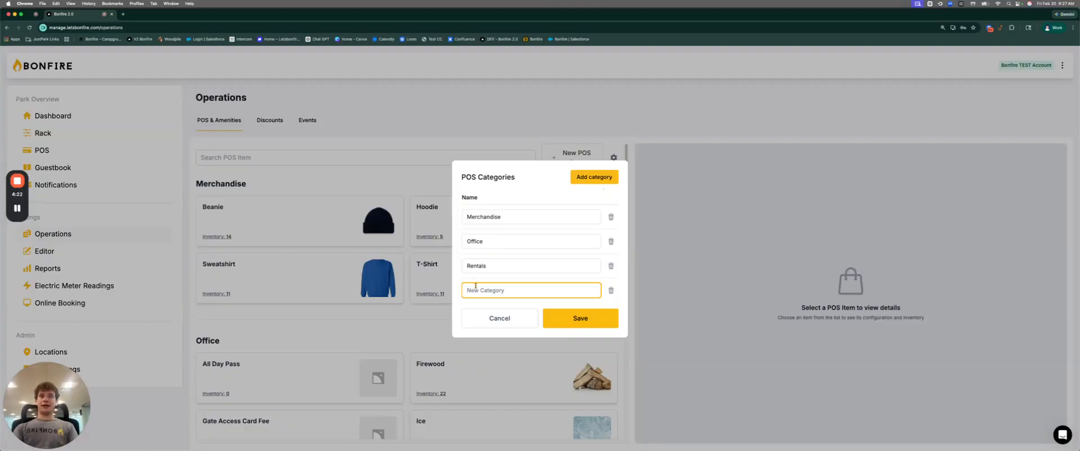
text(Test)
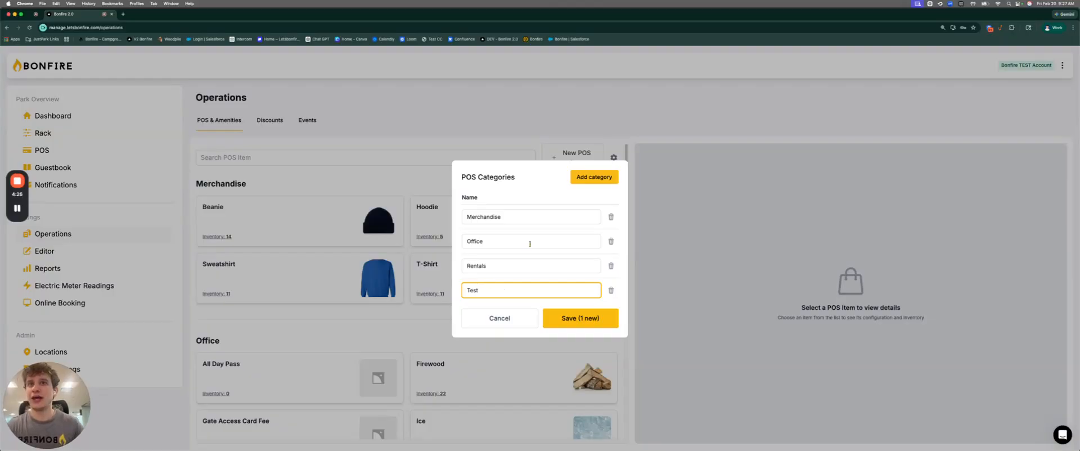
click(591, 317)
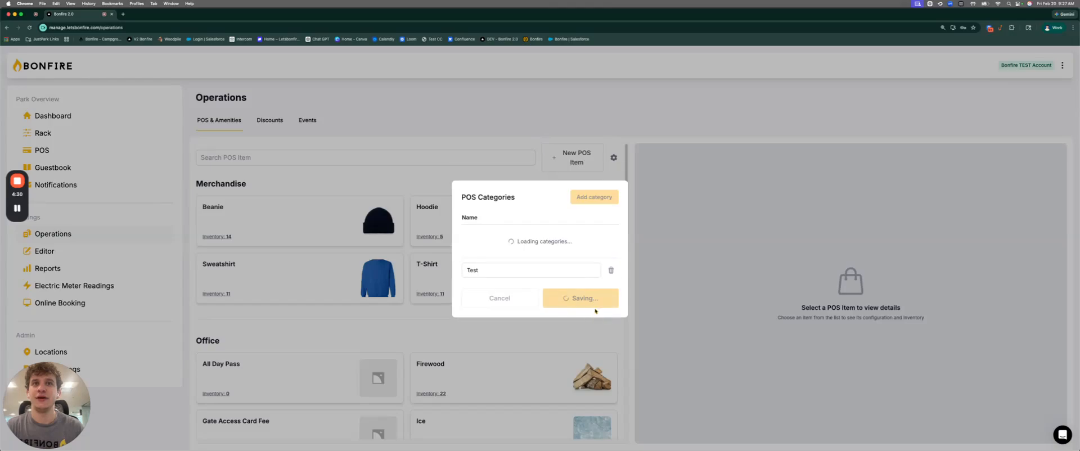
scroll(338, 281, down, 10)
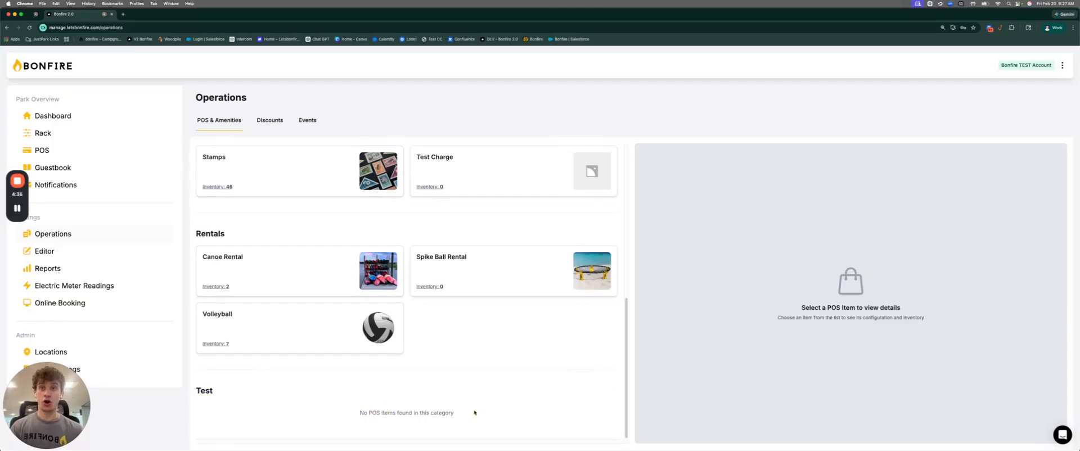
scroll(475, 410, up, 10)
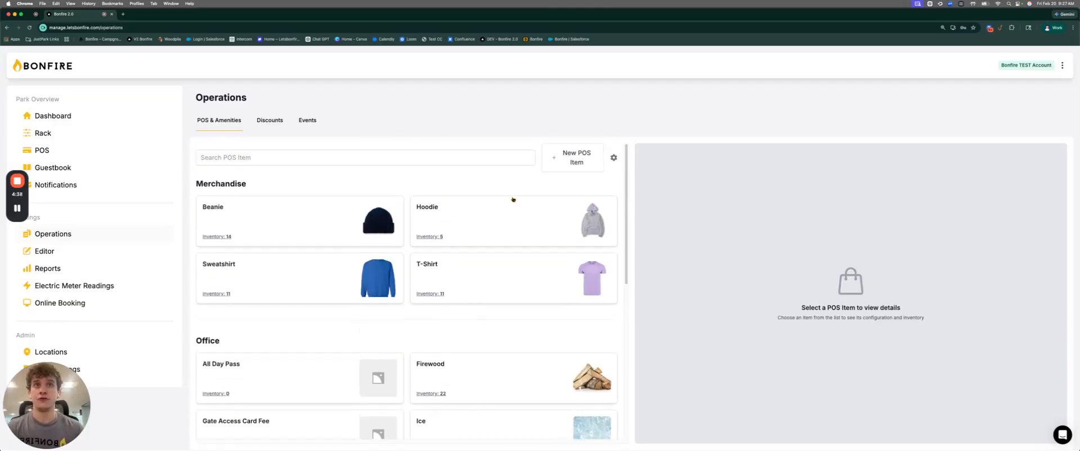
- Create a new POS item named Toys in the Test category
click(580, 156)
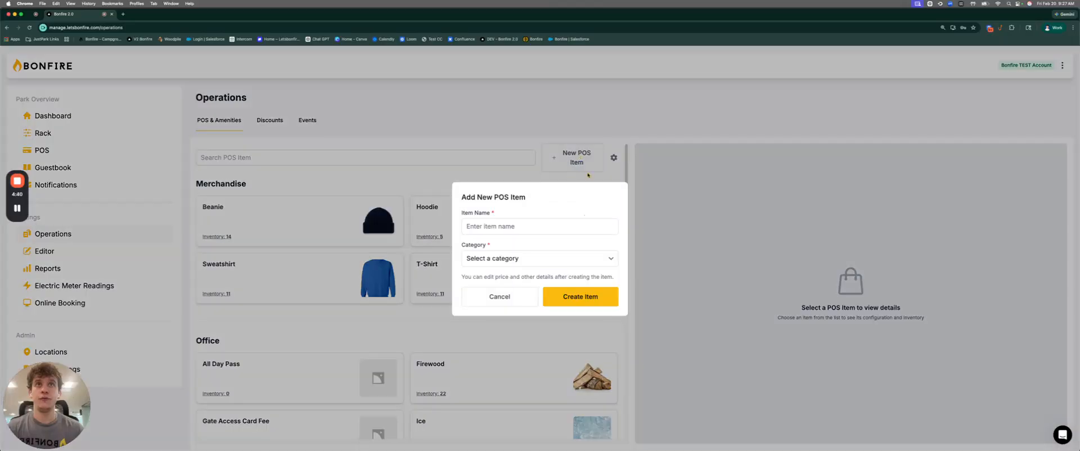
click(505, 224)
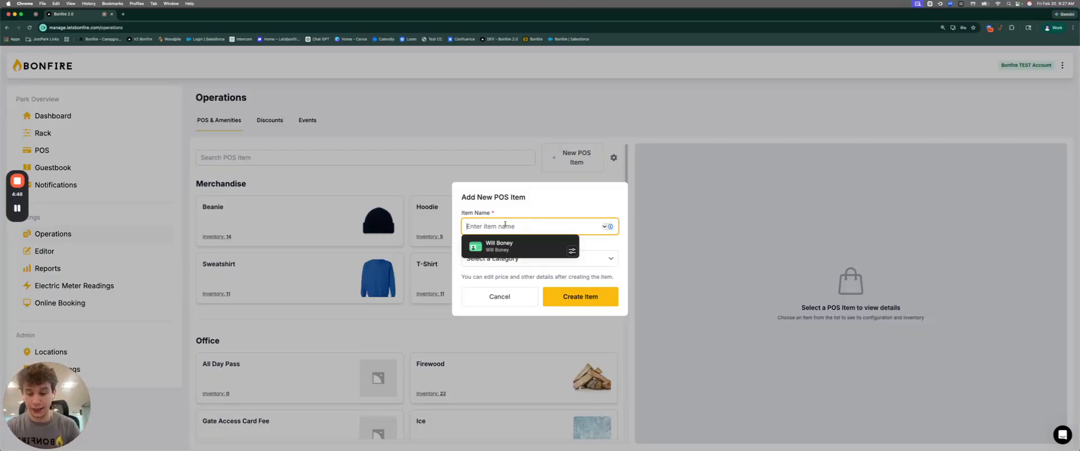
text(Toys)
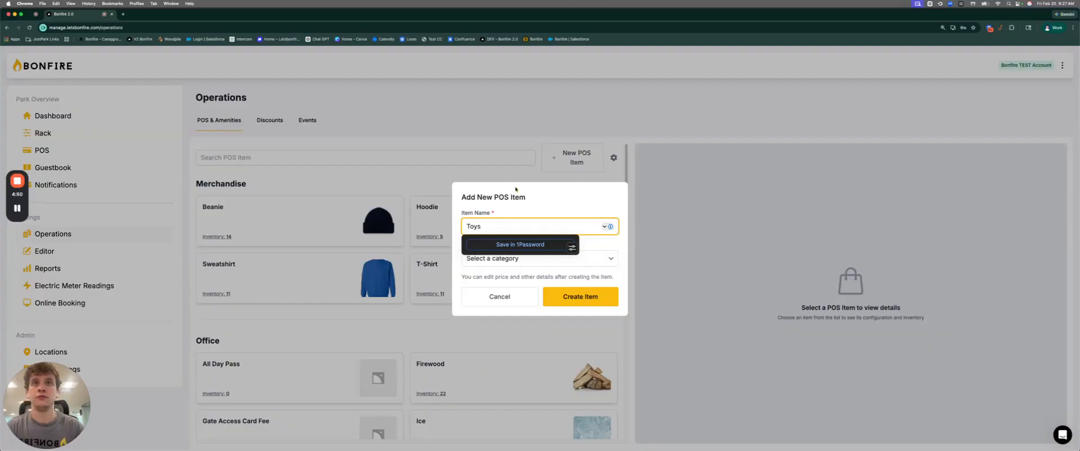
click(514, 258)
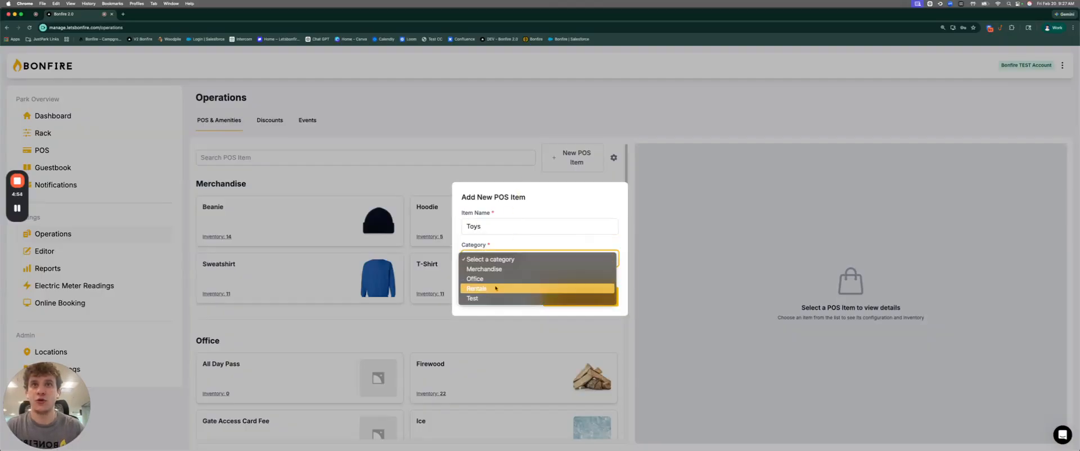
click(482, 300)
click(563, 302)
- Open the Toys item's details and set its amount to $5
scroll(462, 309, down, 10)
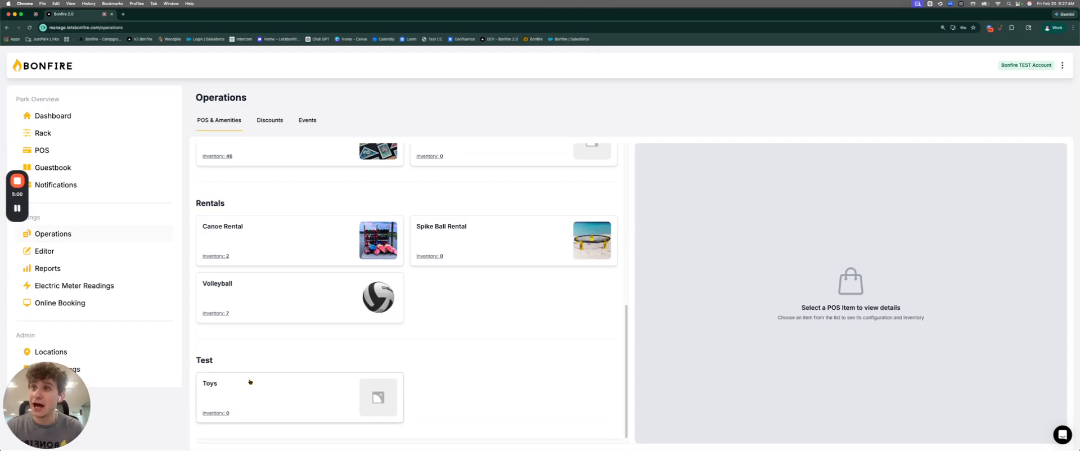
click(332, 396)
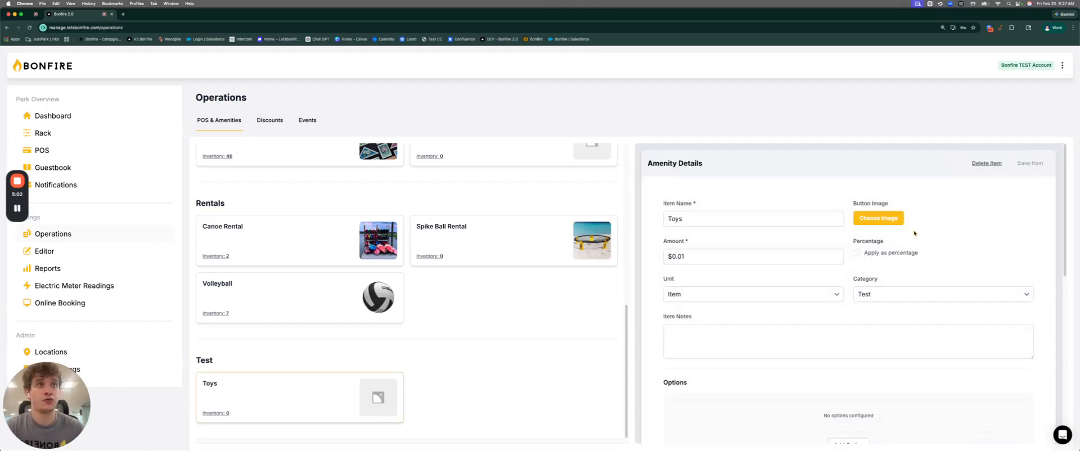
click(717, 253)
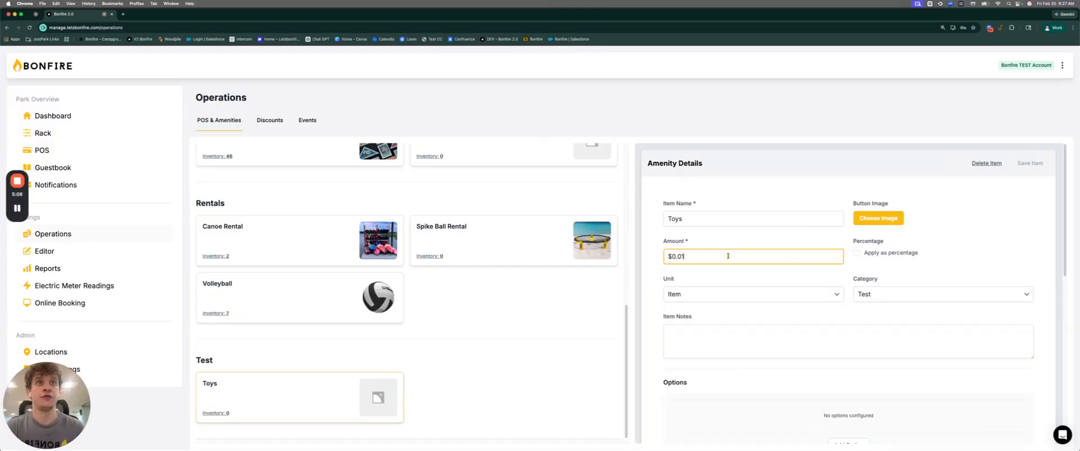
double_click(726, 257)
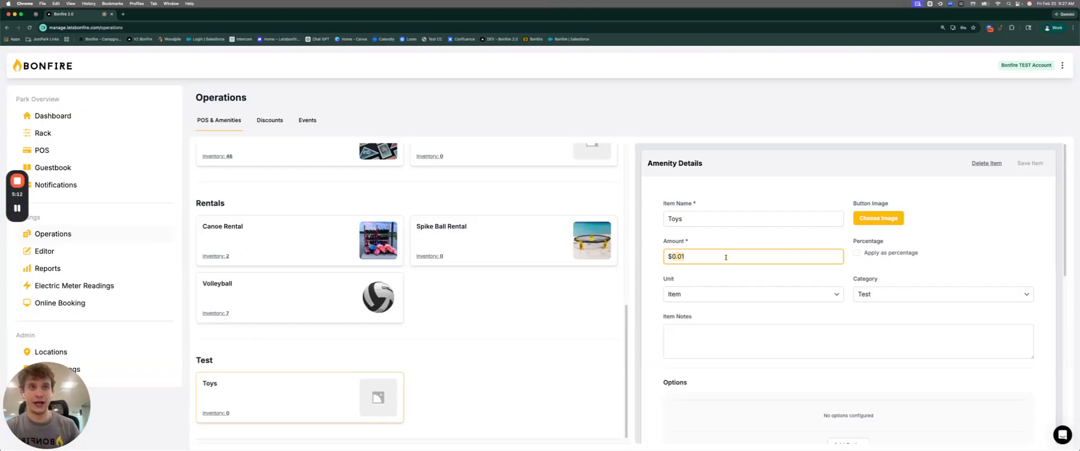
text(5)
click(719, 243)
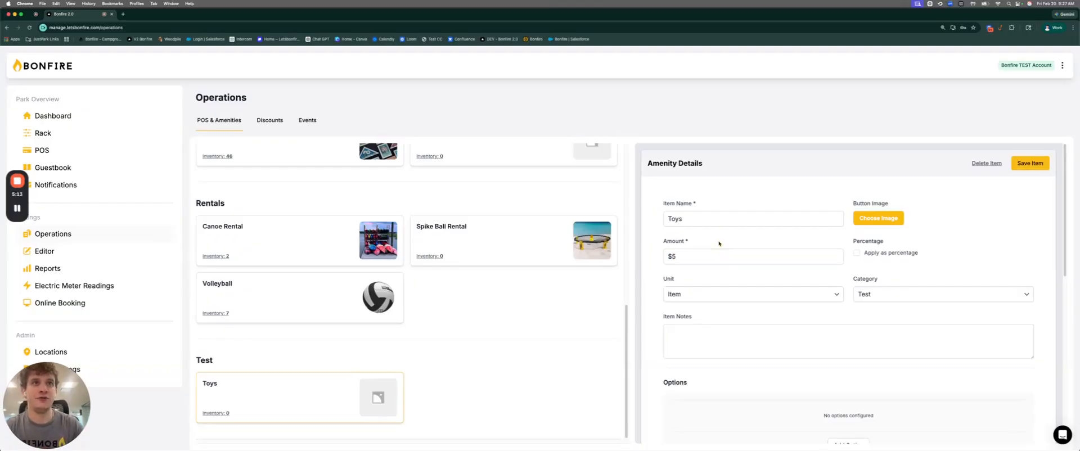
- Examine the unit and category choices, the notes field and the options section of the Toys item
click(723, 297)
click(722, 295)
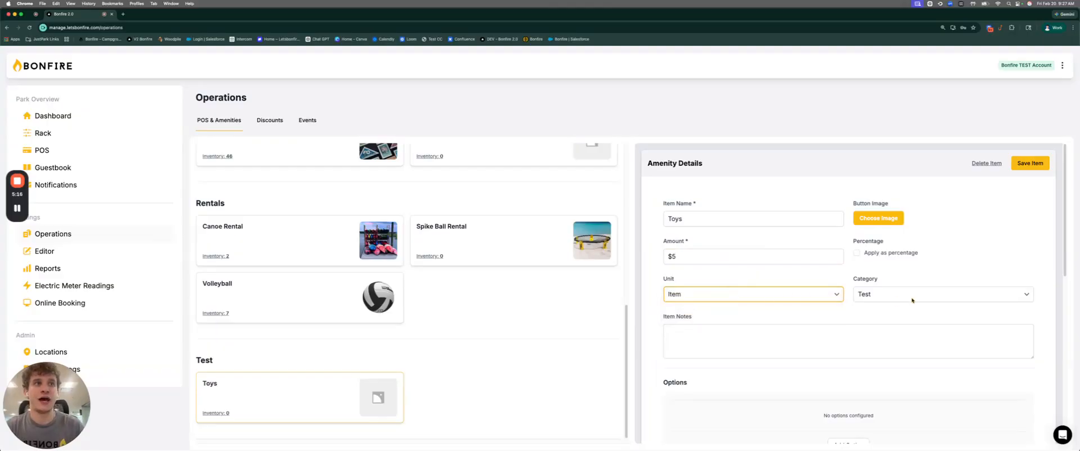
click(914, 297)
click(919, 296)
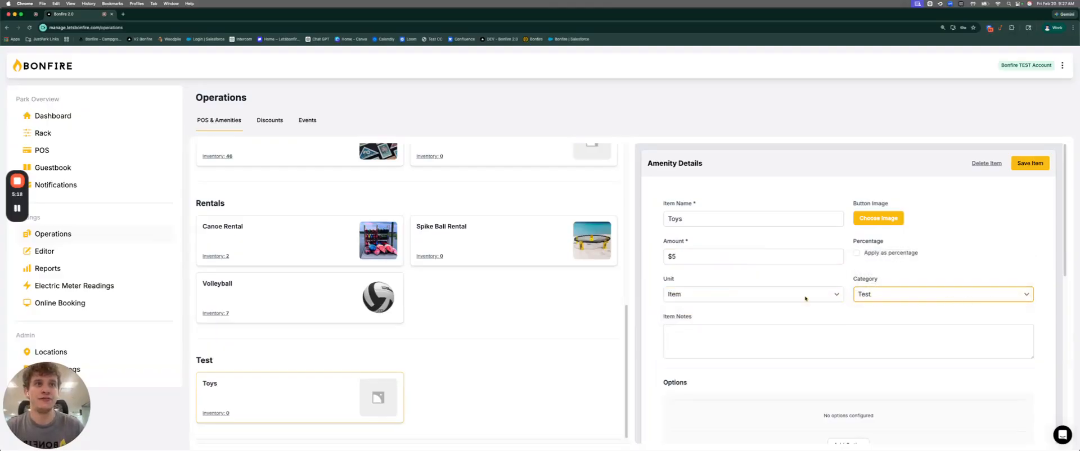
scroll(806, 299, down, 4)
click(710, 203)
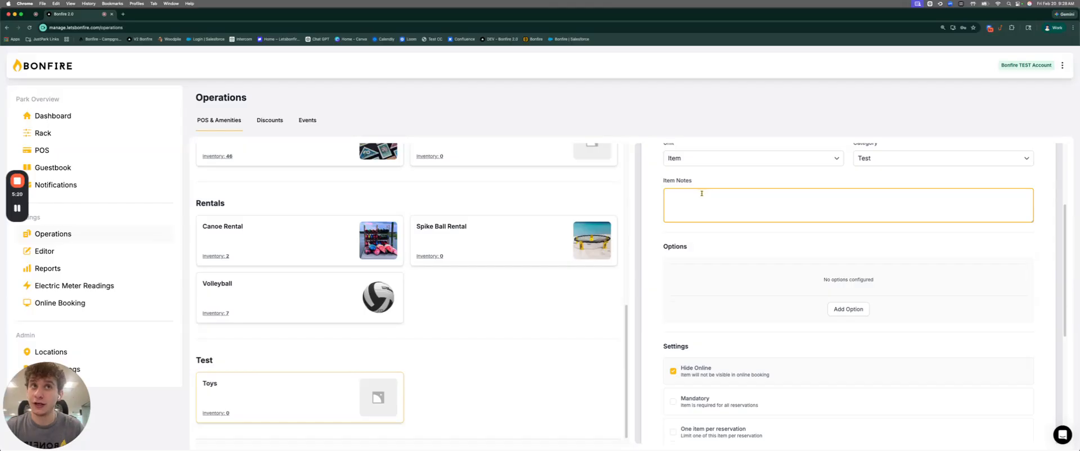
scroll(772, 225, down, 1)
click(762, 256)
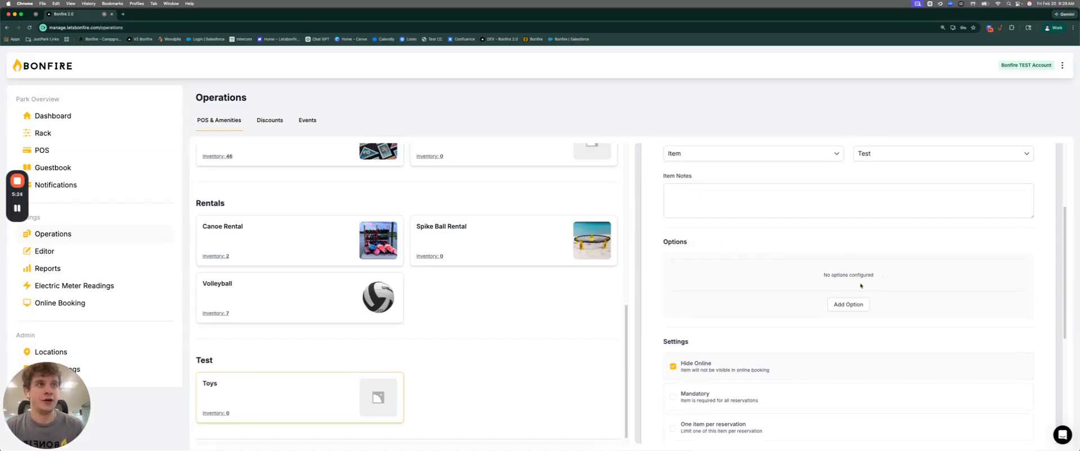
- Add an option named Golf Cart (2 Hours) to the Toys item with an updated price of $20
click(833, 305)
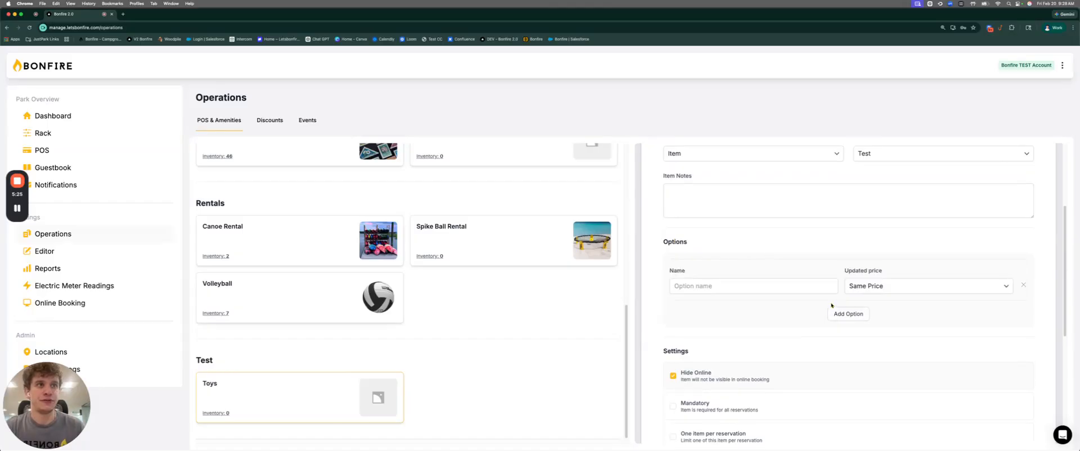
scroll(907, 307, down, 1)
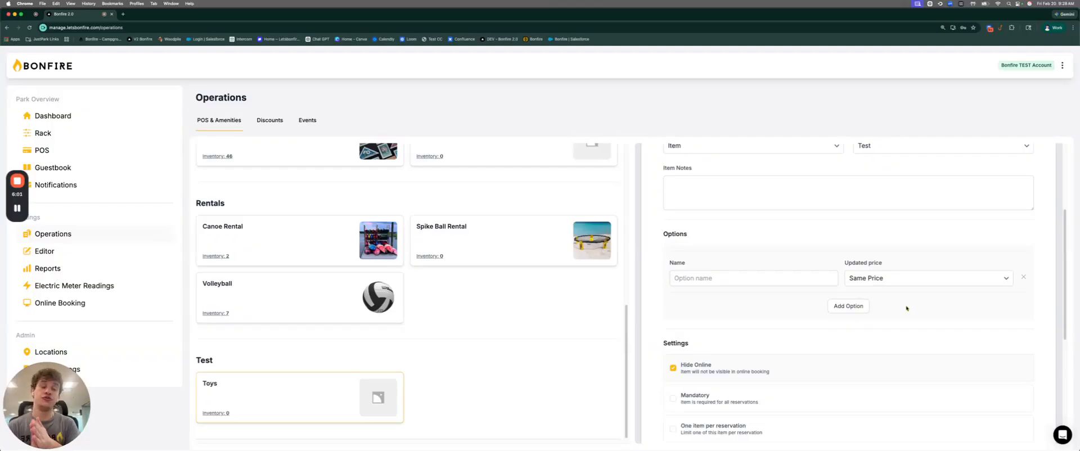
click(777, 278)
text(Go)
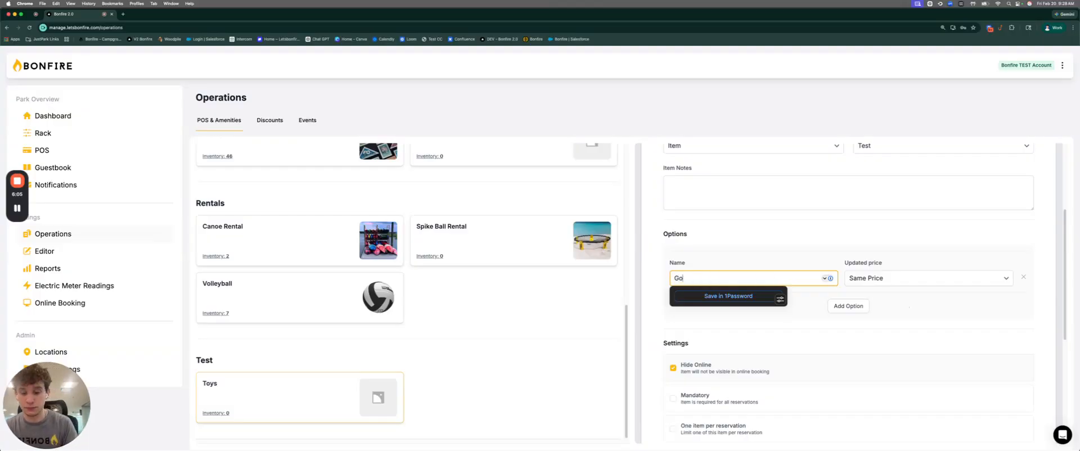
text(lf Cart (2 Hours)
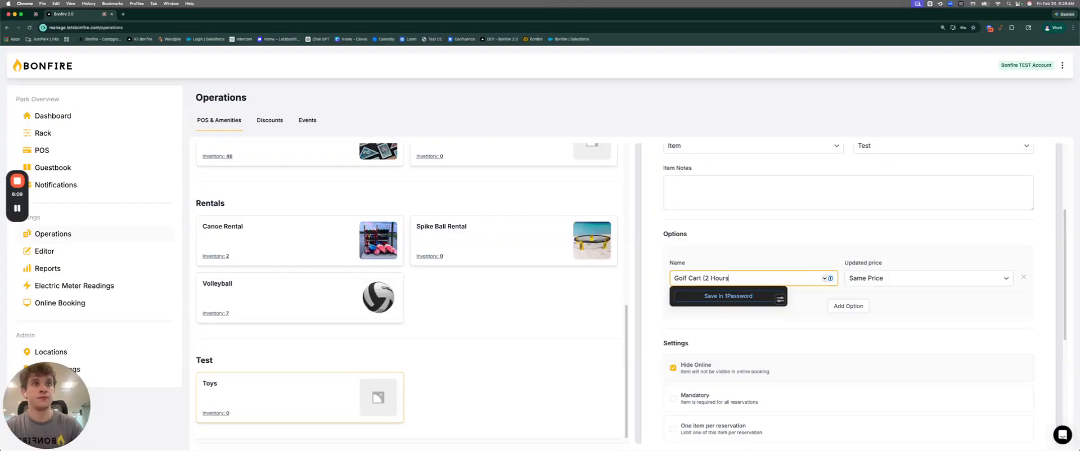
text())
click(866, 278)
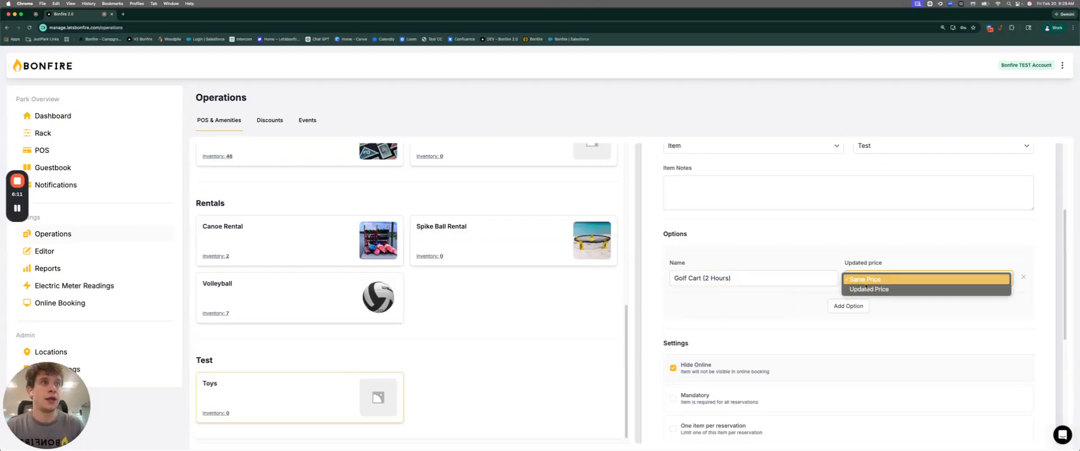
click(866, 289)
double_click(953, 271)
text(20)
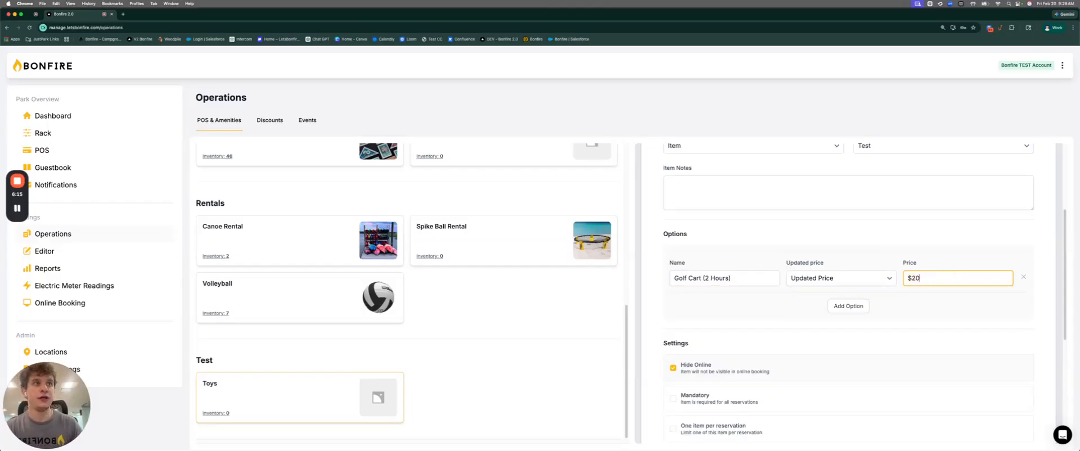
click(960, 265)
- Add a second option named Golf Cart (4 Hours) to the Toys item with an updated price of $40
click(843, 307)
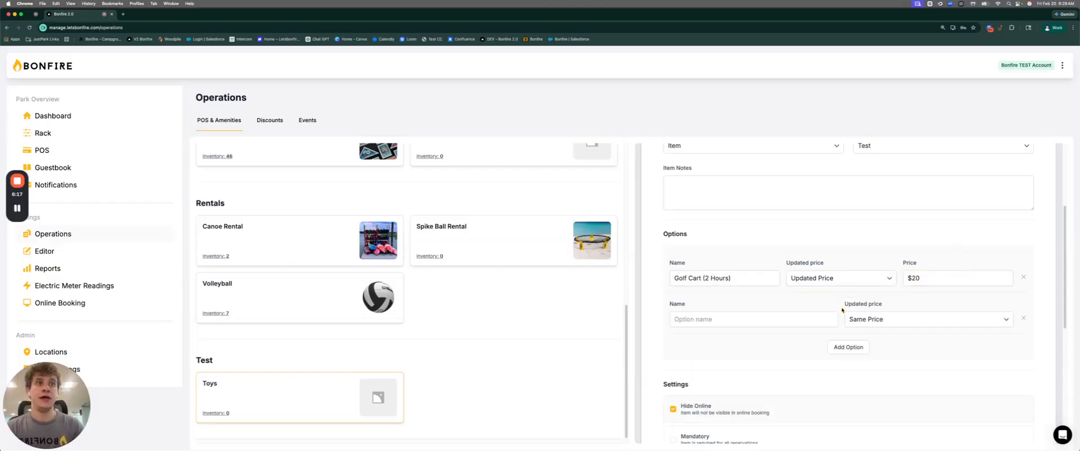
click(781, 316)
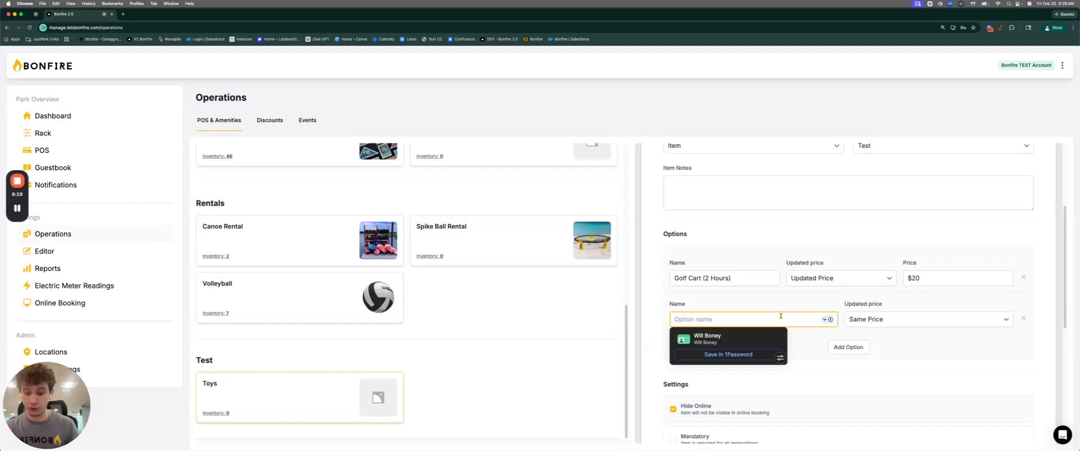
text(Golf Cart )
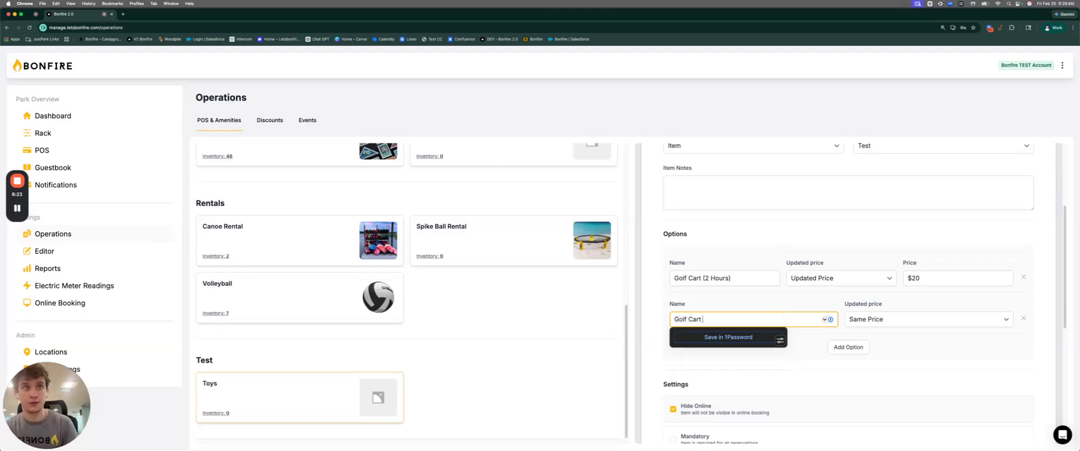
text((4 Ho)
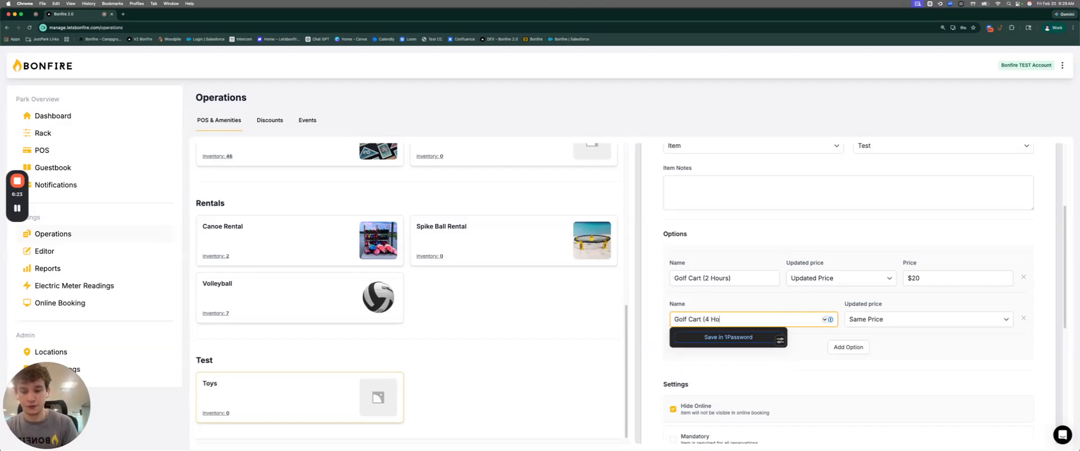
text(urs))
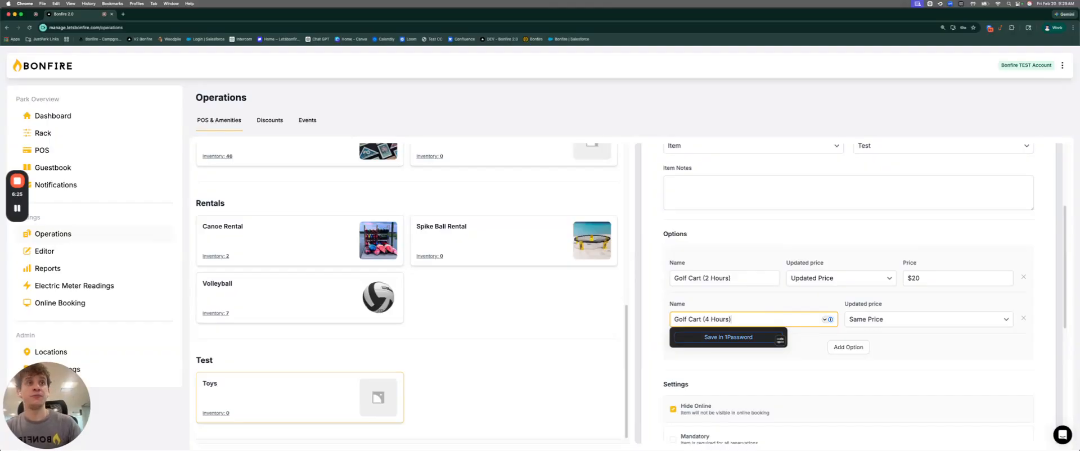
click(900, 319)
click(907, 331)
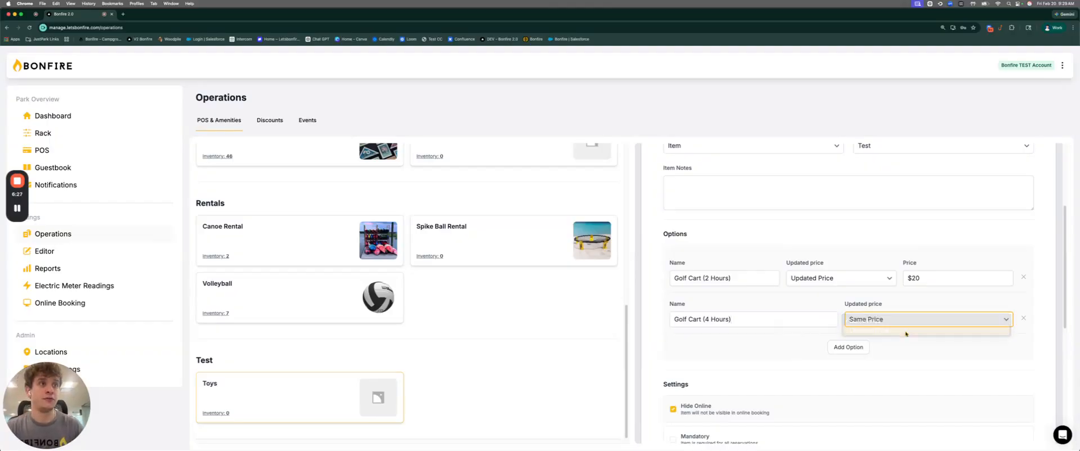
click(918, 320)
text(40)
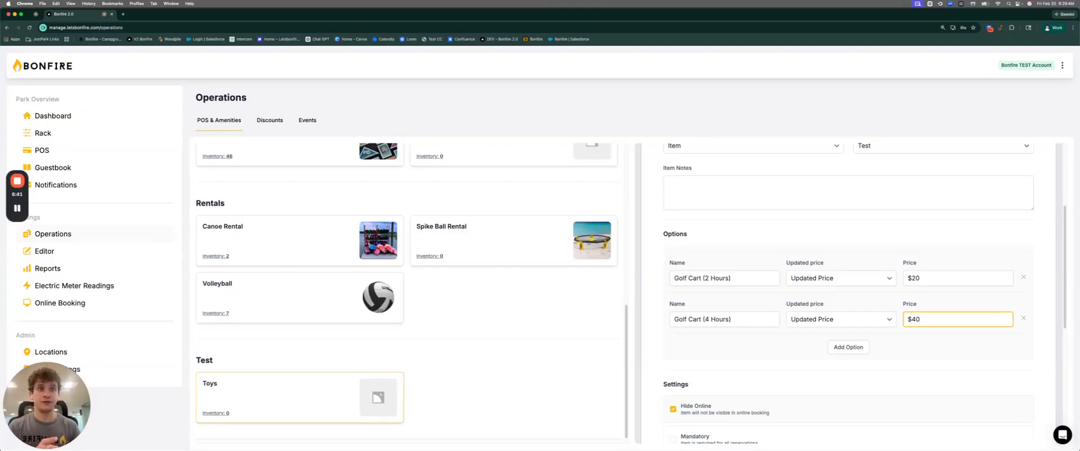
- Make the Toys item mandatory for all reservations and limit it to one item per reservation
scroll(897, 270, down, 5)
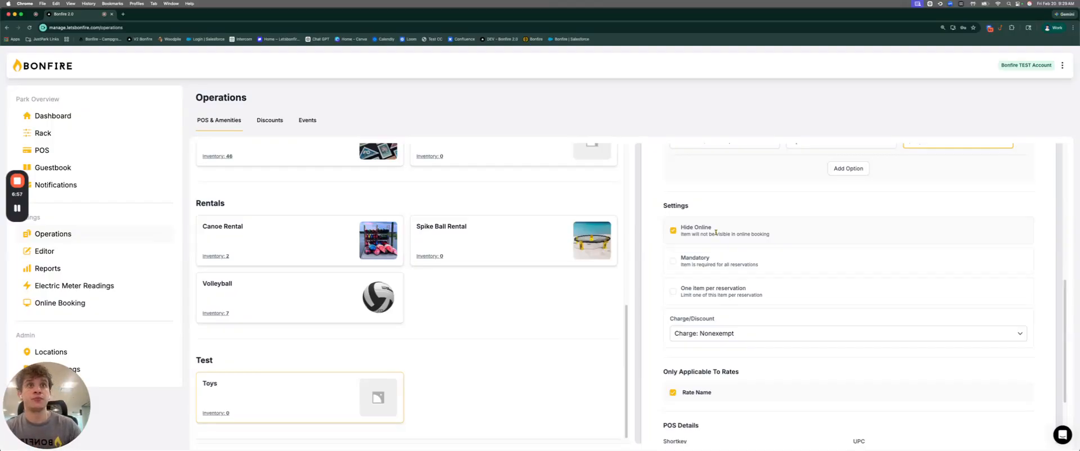
triple_click(705, 263)
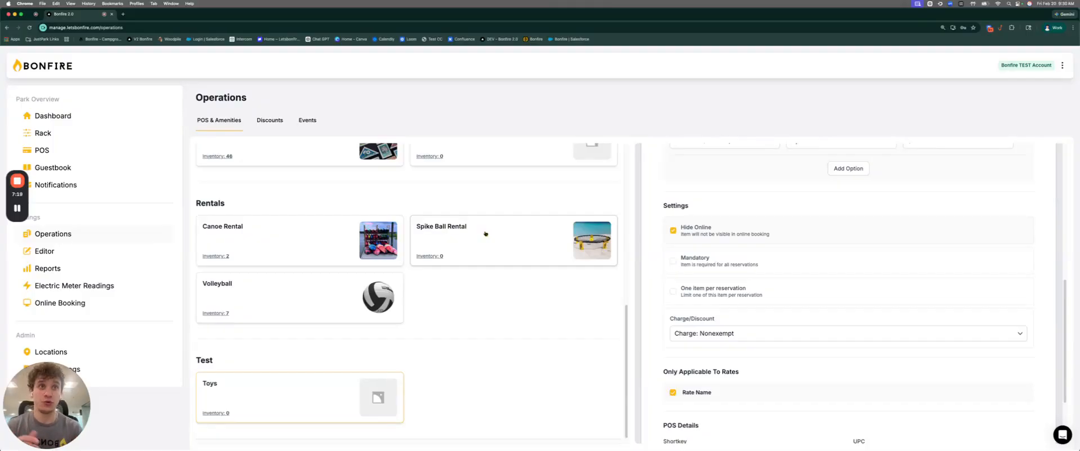
click(673, 262)
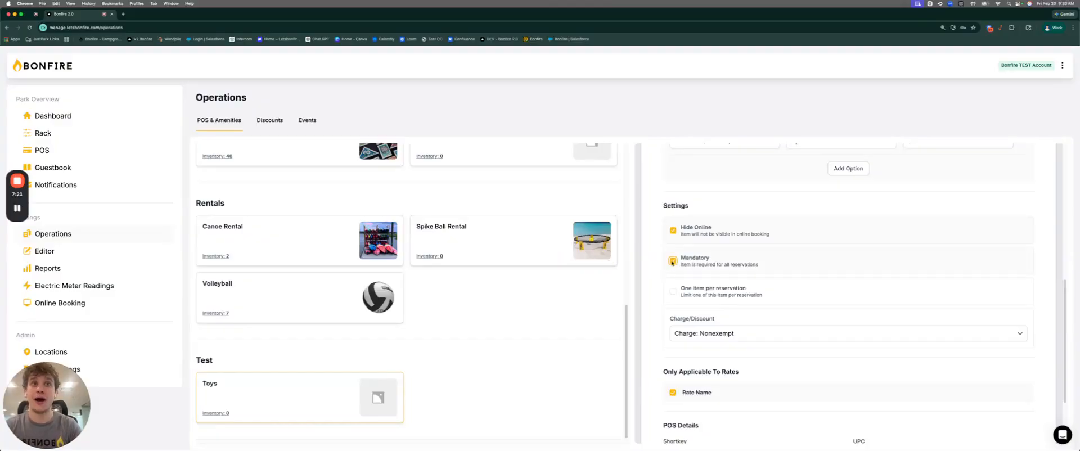
scroll(676, 264, up, 10)
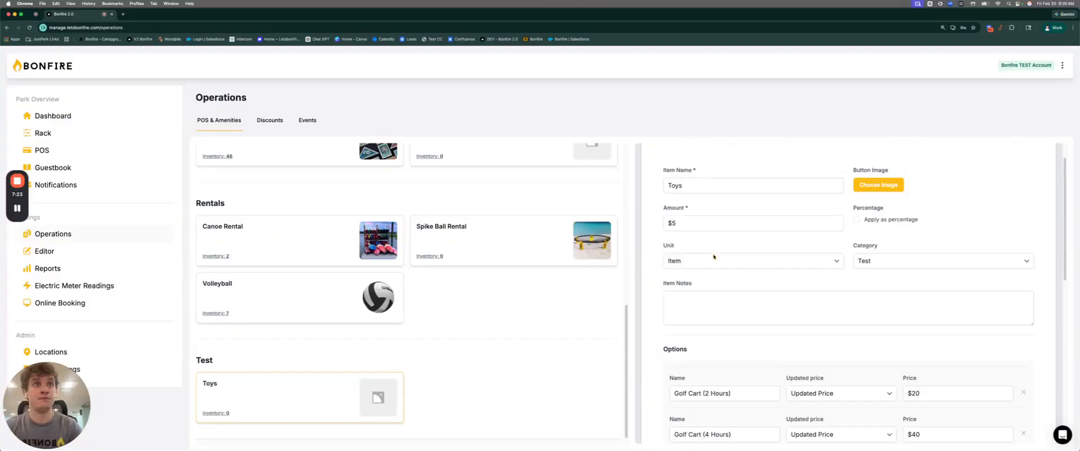
scroll(704, 261, down, 10)
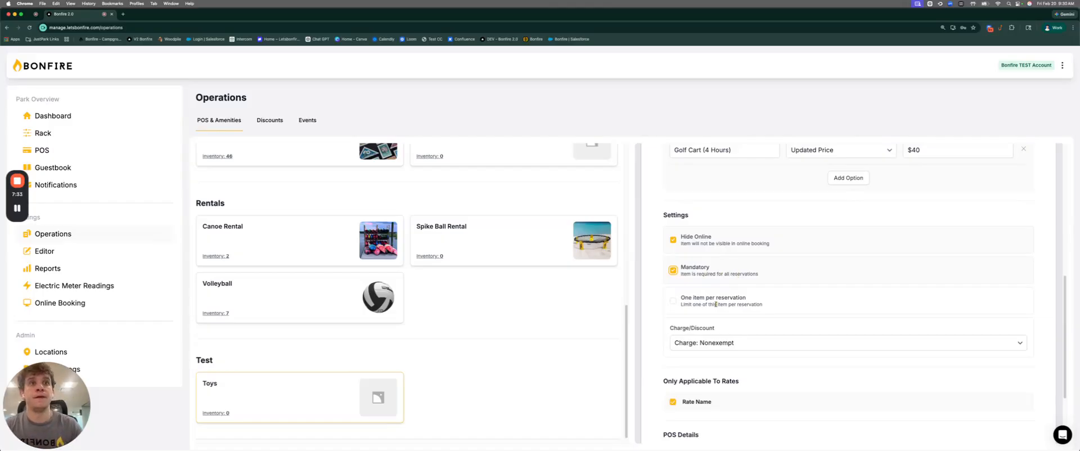
click(764, 304)
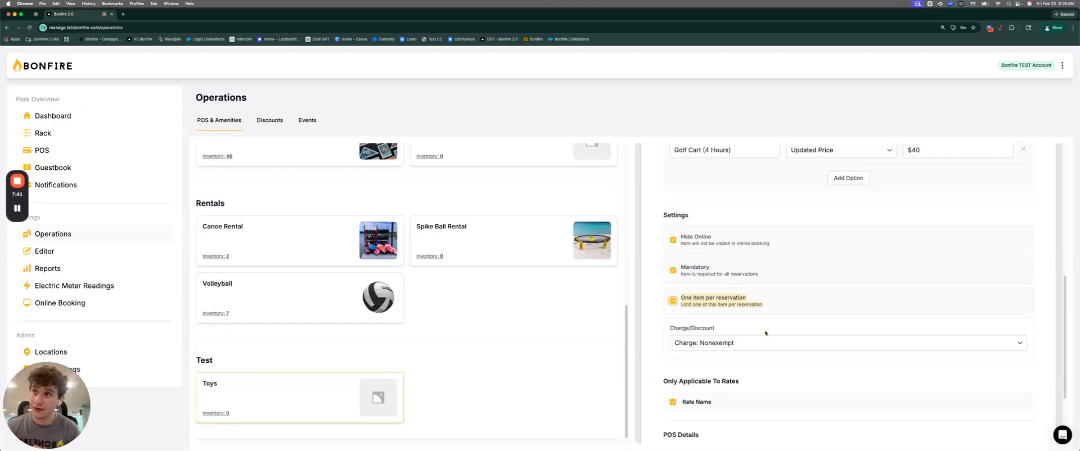
- Review the Charge/Discount choices of the Toys item and keep Charge: Nonexempt selected
scroll(765, 334, down, 2)
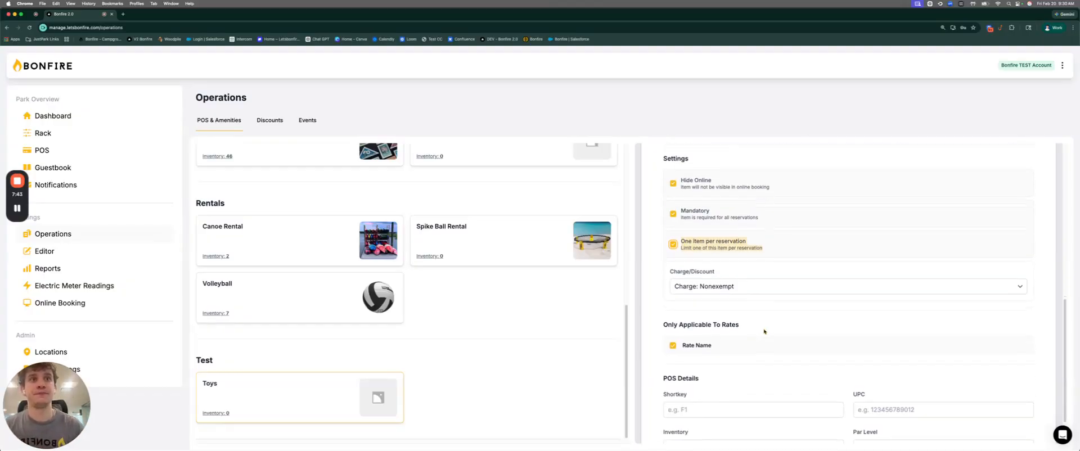
click(710, 287)
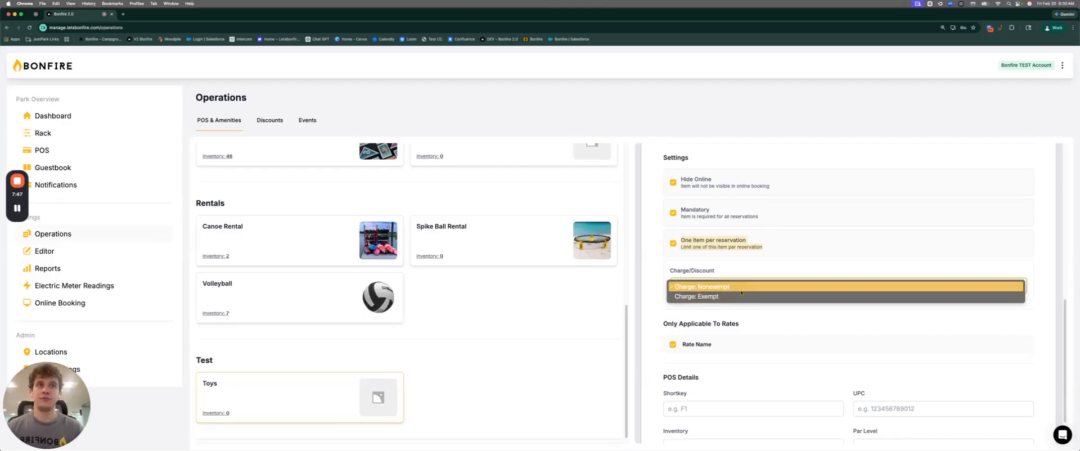
click(742, 290)
- Examine the Shortkey, UPC, Inventory and Par Level fields in the Toys item's POS details
scroll(747, 335, down, 2)
click(688, 346)
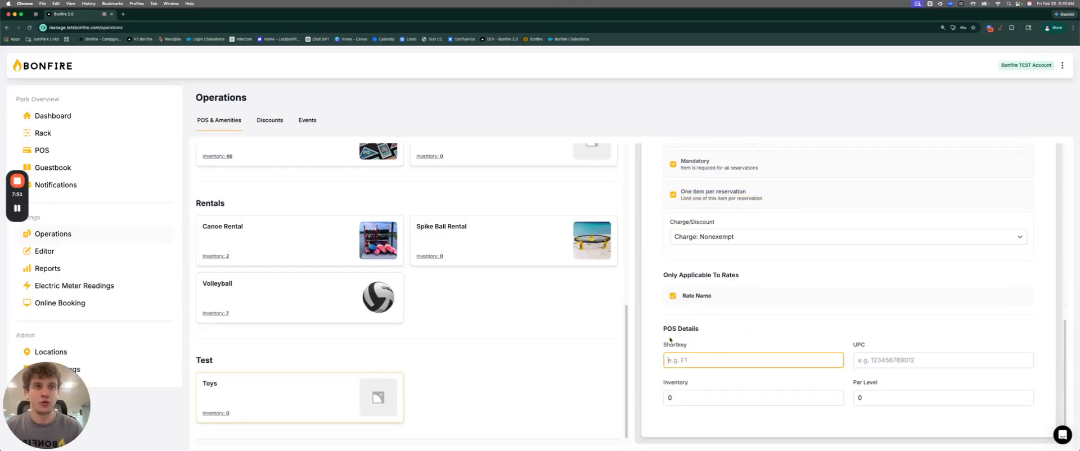
drag(654, 332, 701, 334)
click(708, 343)
click(705, 355)
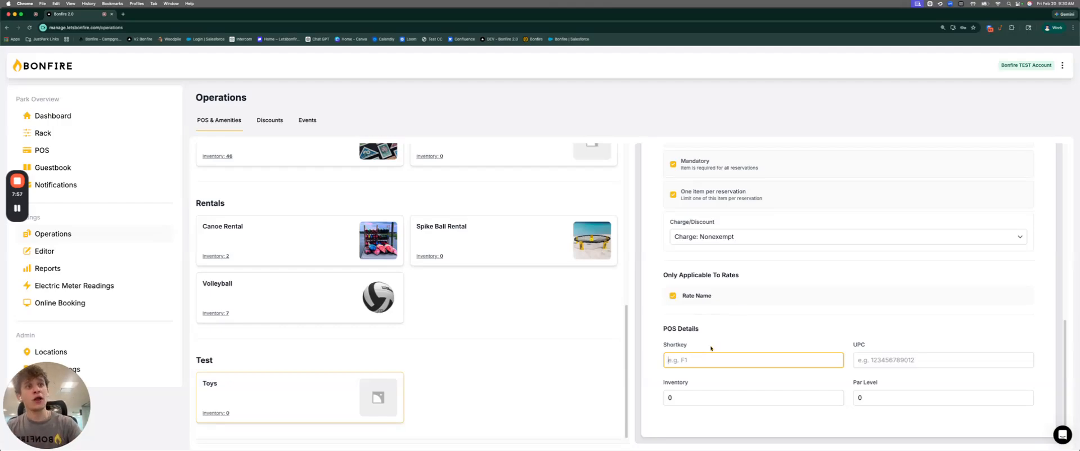
click(888, 366)
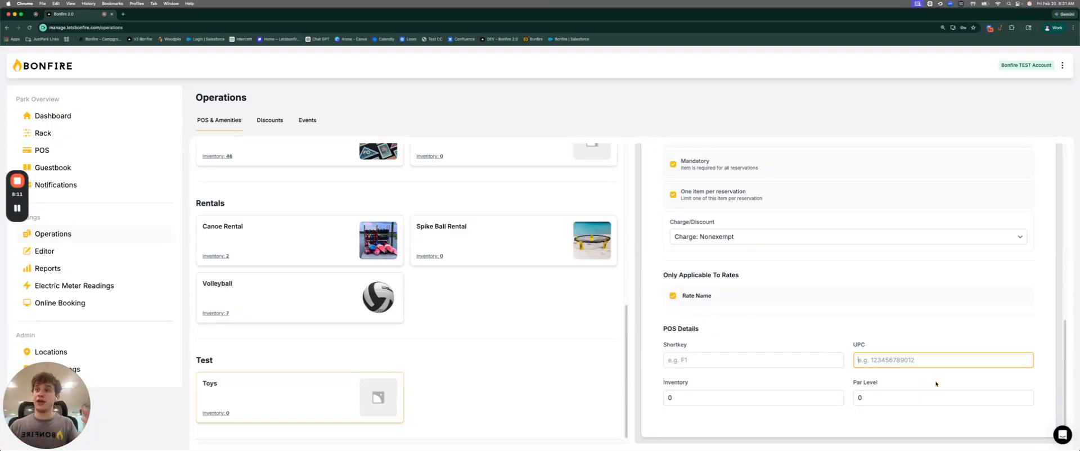
click(735, 393)
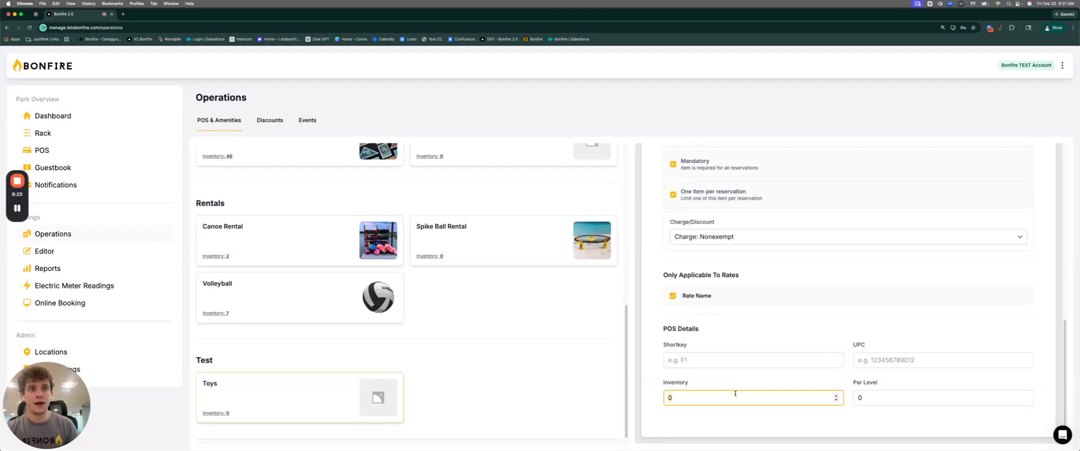
click(889, 396)
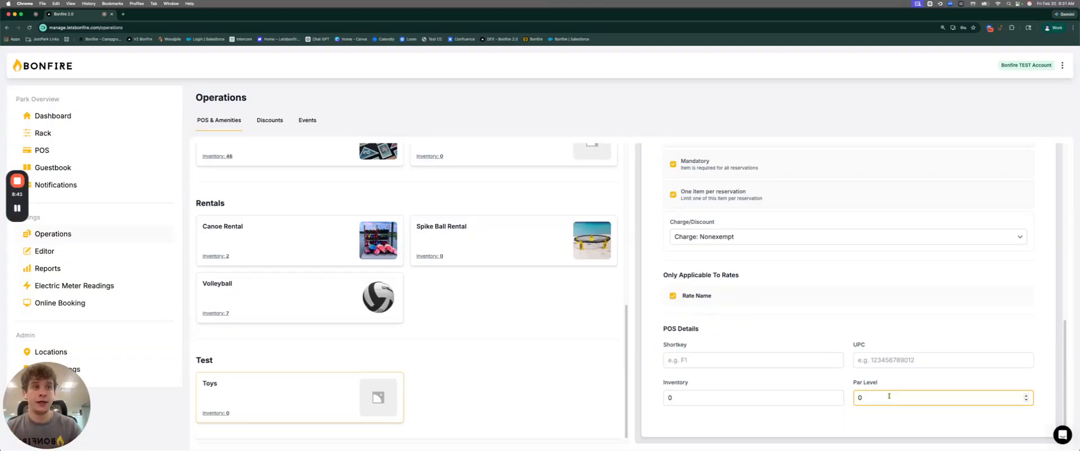
- Leave the Toys item's details and go to the POS page
scroll(888, 347, up, 10)
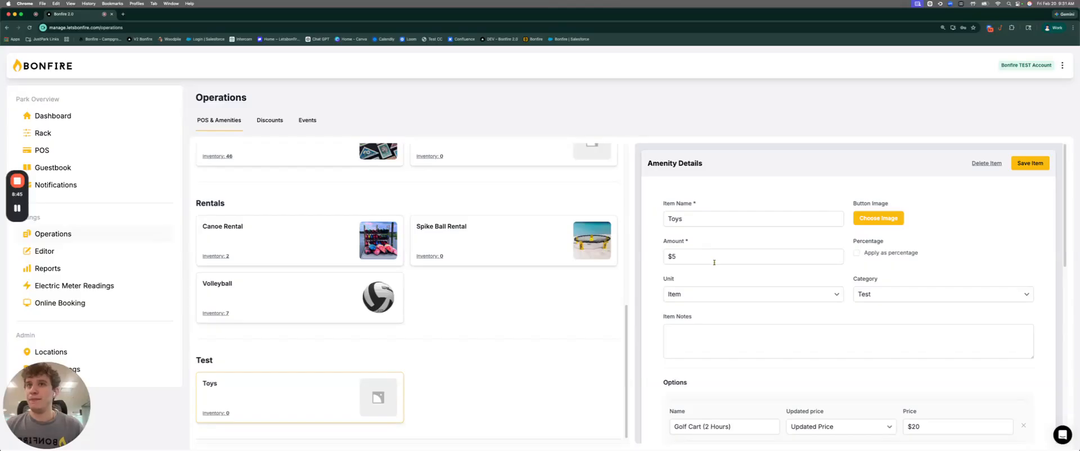
click(69, 147)
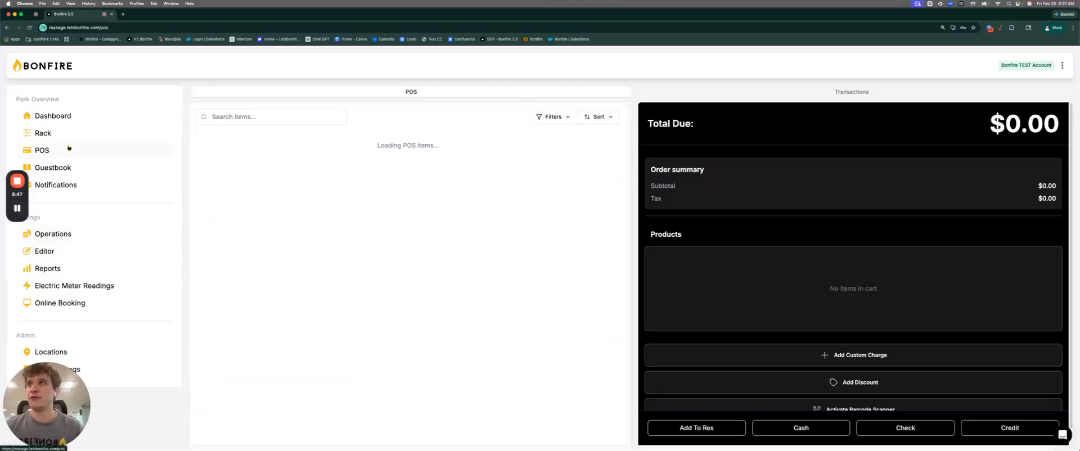